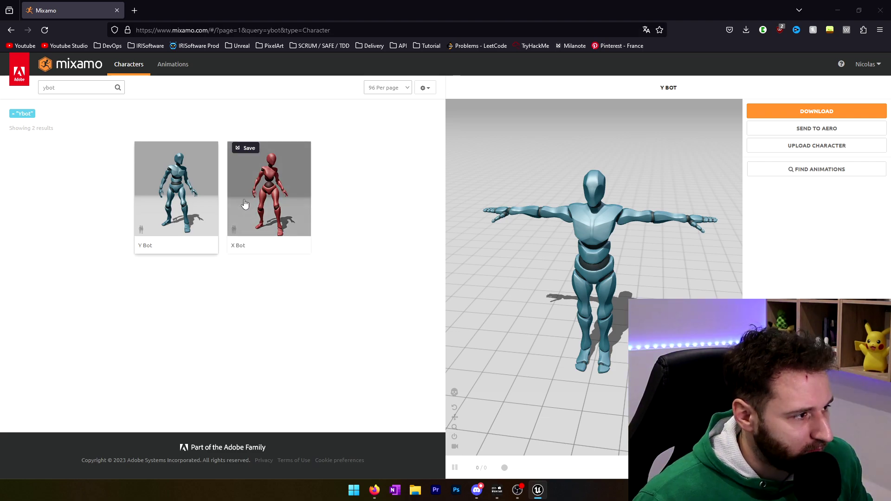
# Pick Y Bot from the ybot search results and make it the active Mixamo character.
pyautogui.click(95, 84)
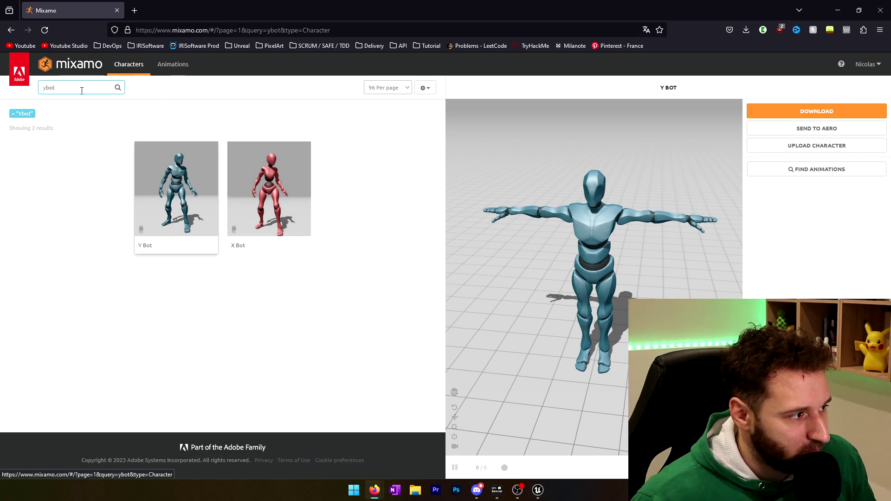
pyautogui.doubleClick(44, 90)
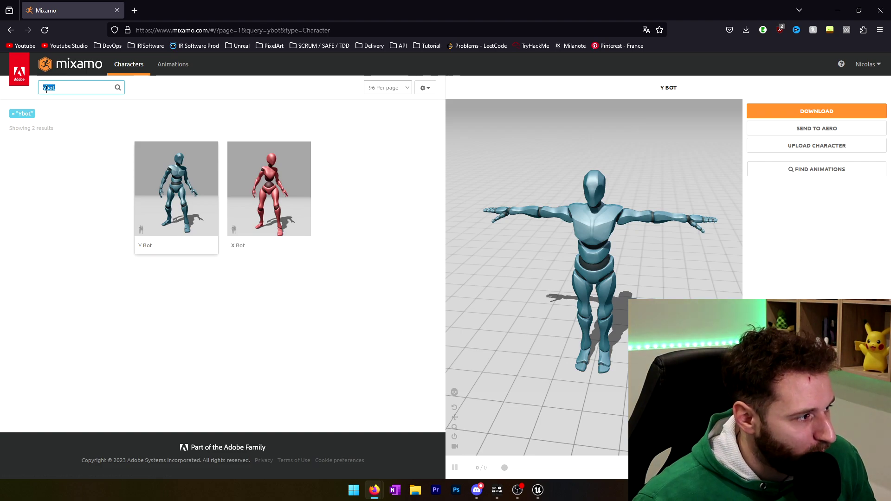
pyautogui.click(162, 210)
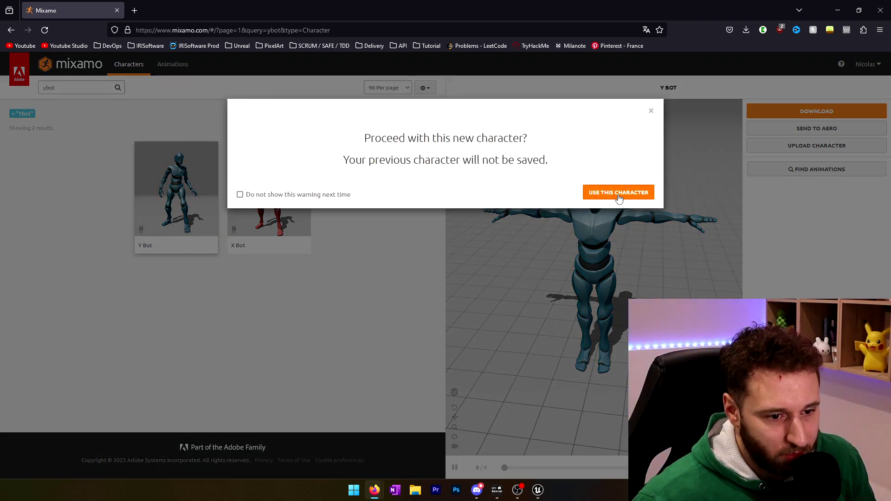
pyautogui.click(647, 190)
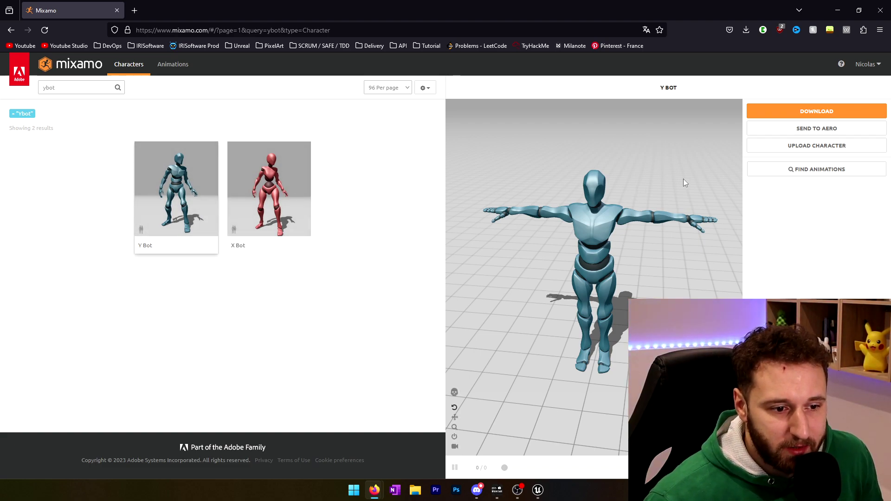
# Download Y Bot as FBX Binary in T-pose and clear the ybot search term.
pyautogui.click(800, 112)
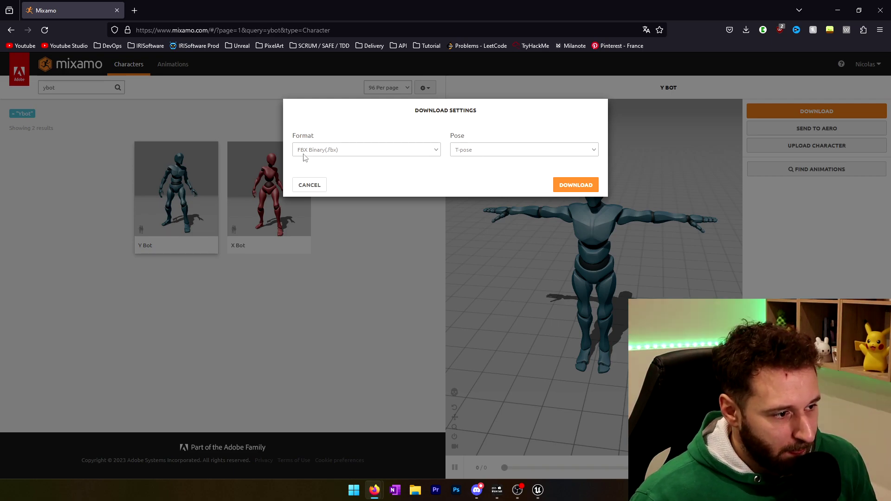
pyautogui.click(569, 188)
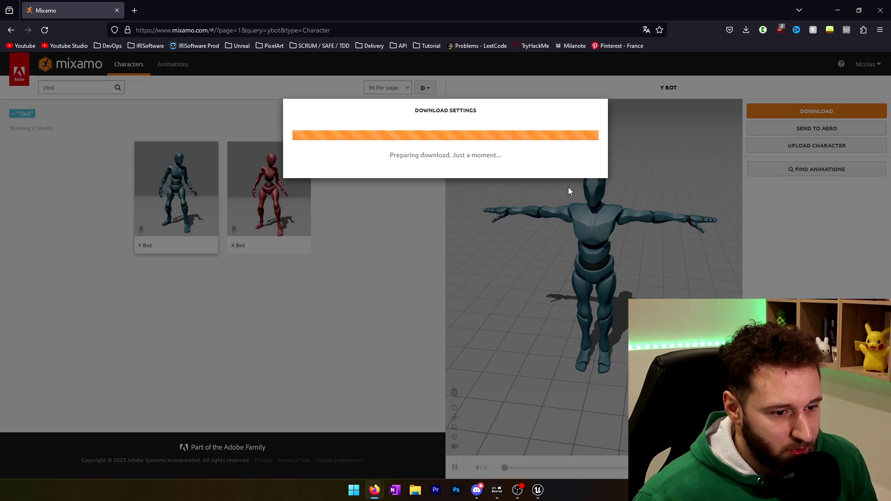
pyautogui.click(64, 89)
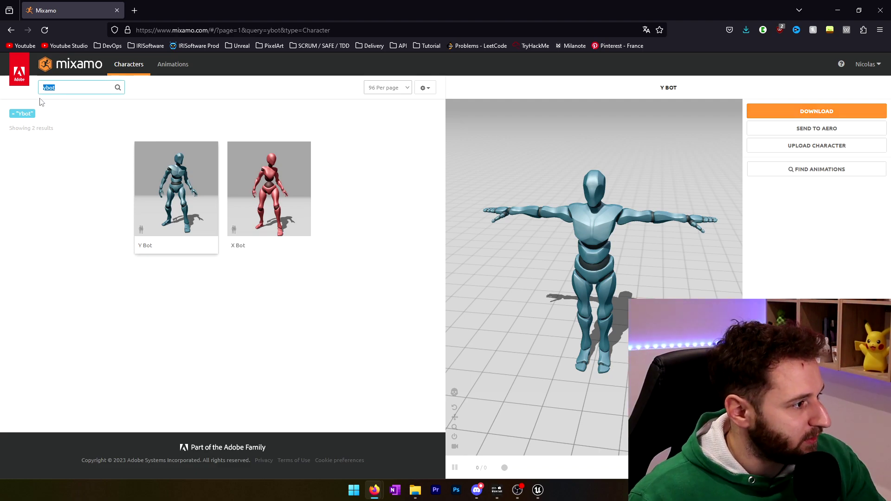
pyautogui.press('BackSpace')
# Find and select the Hip Hop Dancing animation in Mixamo's Animations list.
pyautogui.click(171, 67)
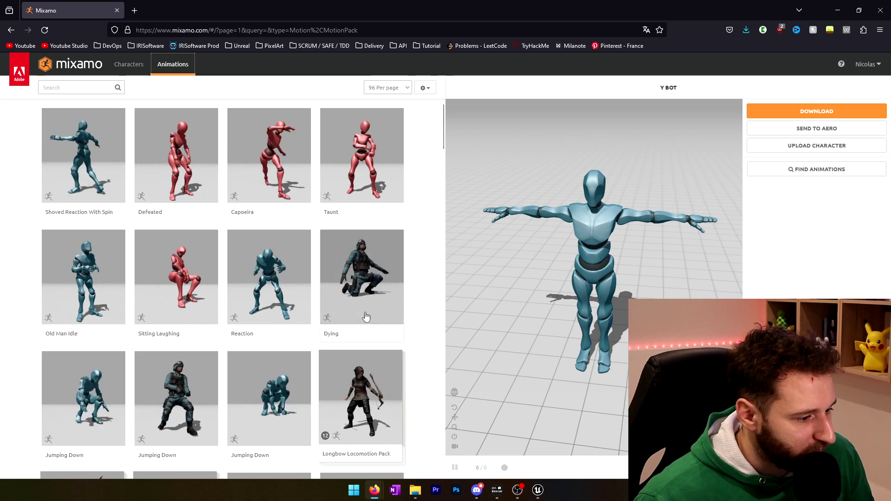
pyautogui.scroll(-1, 337, 259)
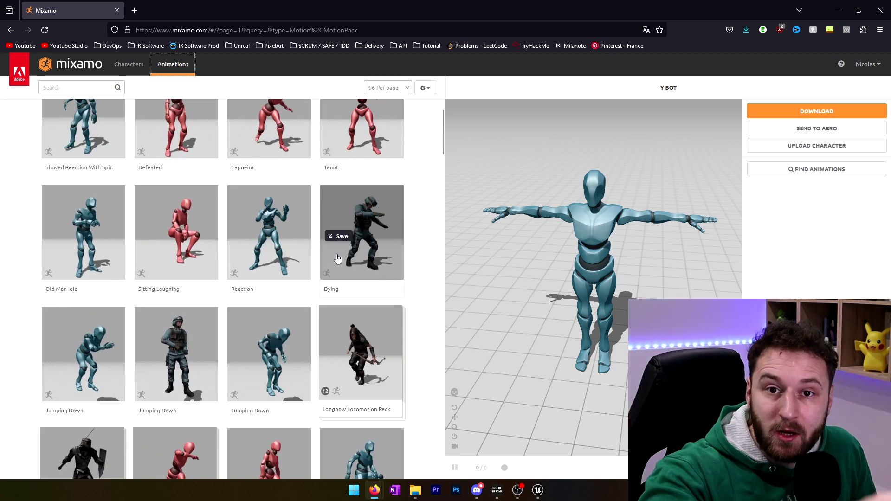
pyautogui.scroll(-3, 338, 258)
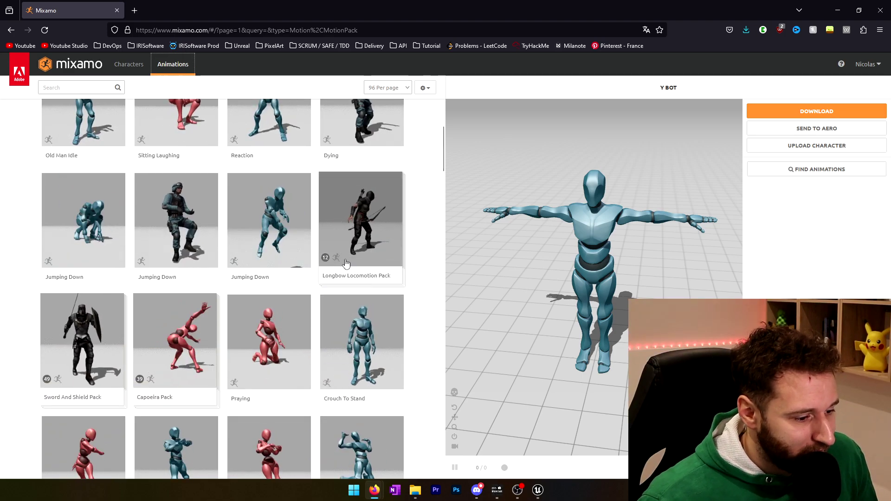
pyautogui.scroll(-2, 241, 321)
pyautogui.scroll(-3, 151, 277)
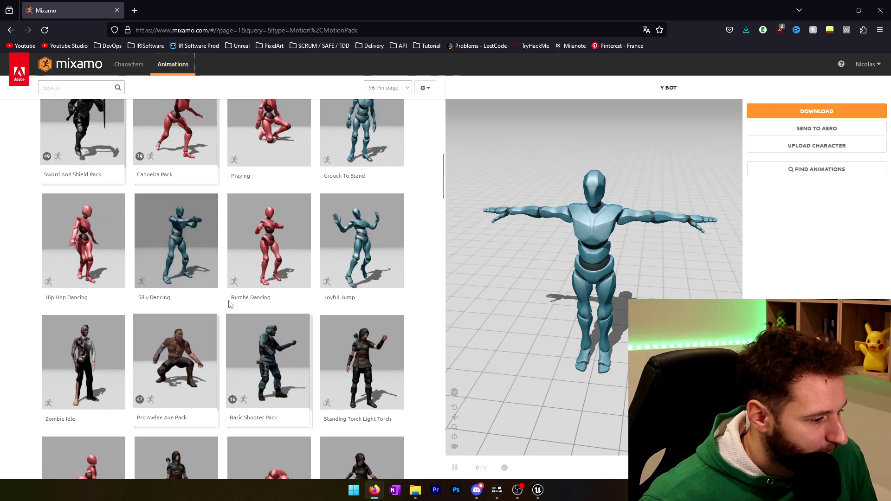
pyautogui.scroll(2, 239, 269)
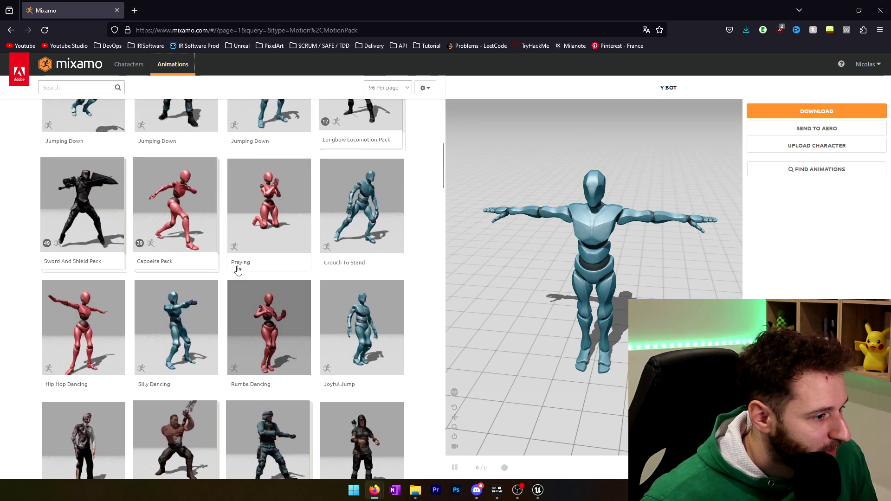
pyautogui.scroll(-1, 139, 278)
pyautogui.click(84, 278)
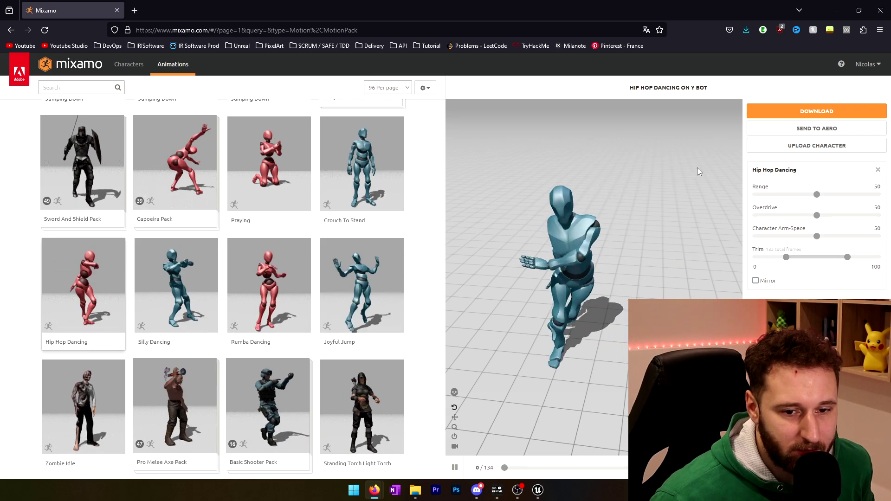
# Download Hip Hop Dancing as an FBX file with Skin set to Without Skin.
pyautogui.click(819, 114)
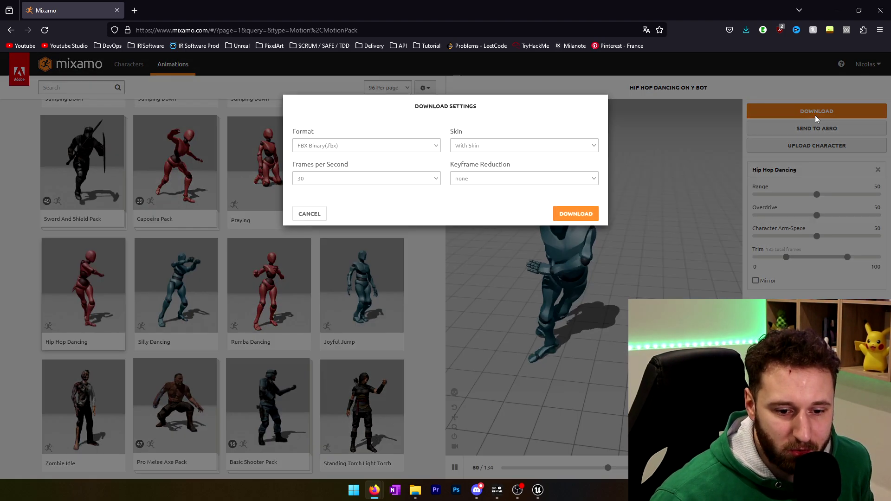
pyautogui.click(467, 149)
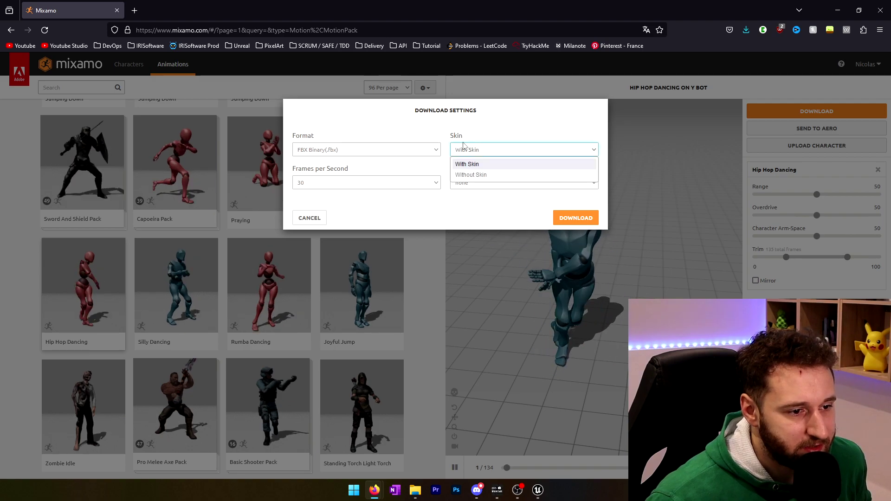
pyautogui.click(470, 174)
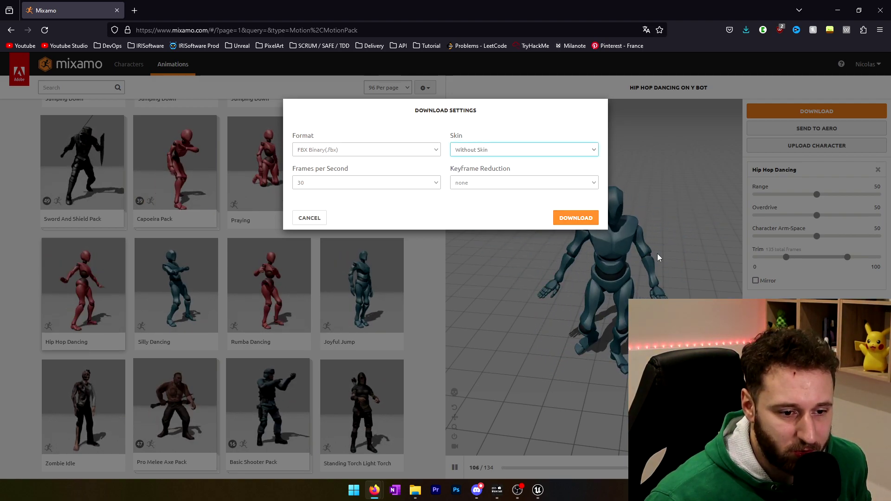
pyautogui.click(575, 218)
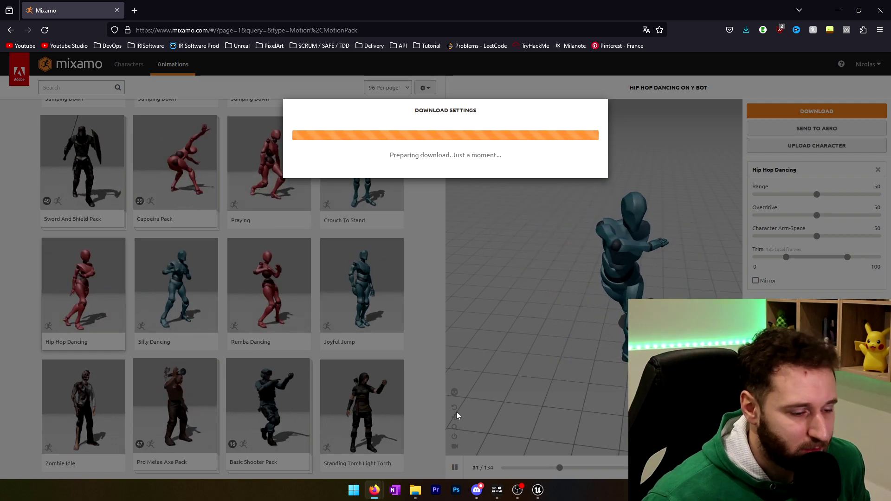
pyautogui.click(419, 498)
# Check that Hip Hop Dancing.fbx and Y Bot(1).fbx are in MixamoAnimation, then return to Unreal Editor.
pyautogui.moveTo(538, 490)
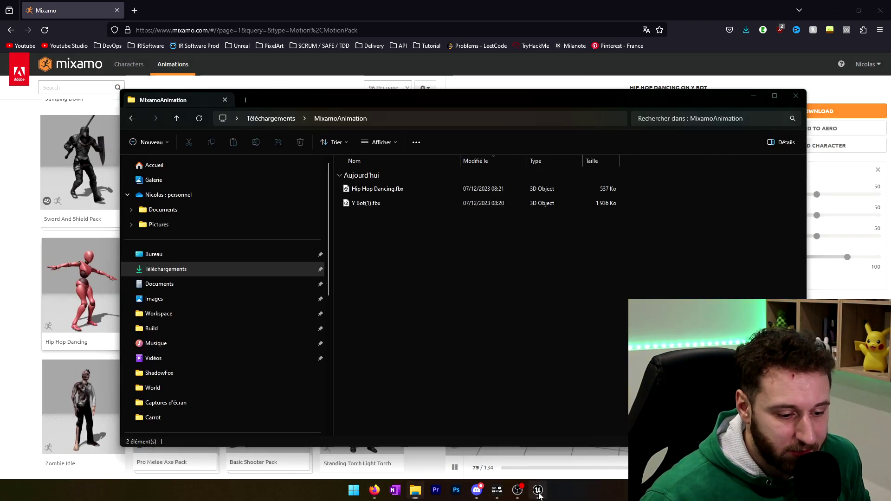
pyautogui.click(544, 459)
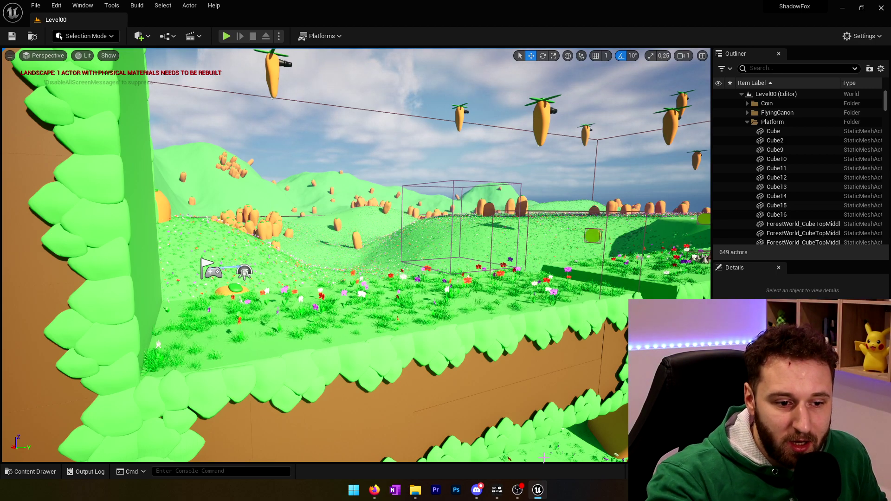
# Open the S_Fox skeleton asset from Content/Meshs/Fox in the Content Drawer.
pyautogui.click(54, 471)
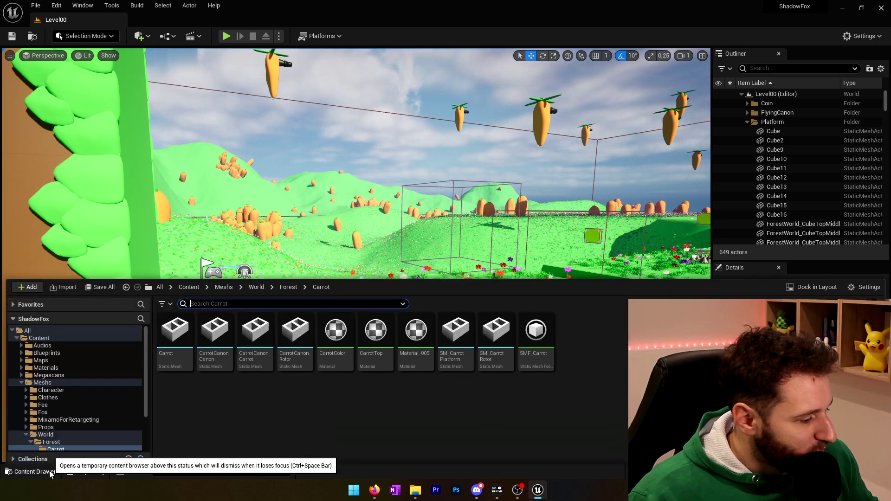
pyautogui.click(43, 409)
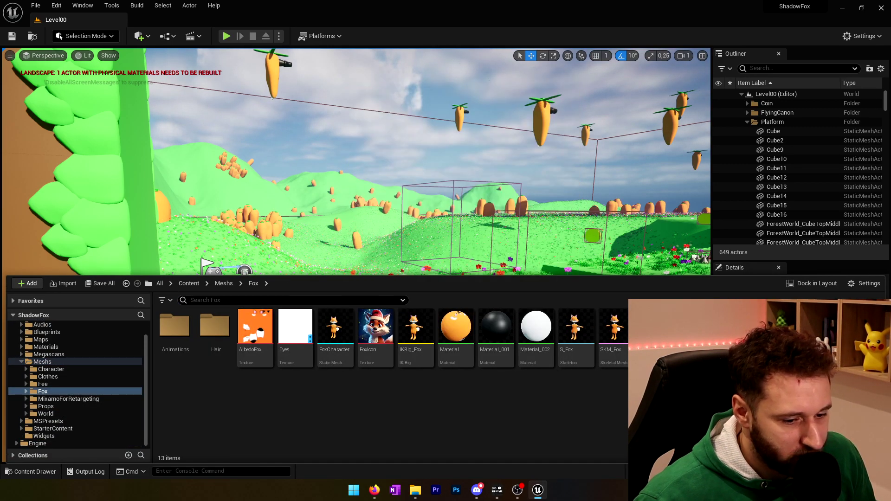
pyautogui.doubleClick(575, 330)
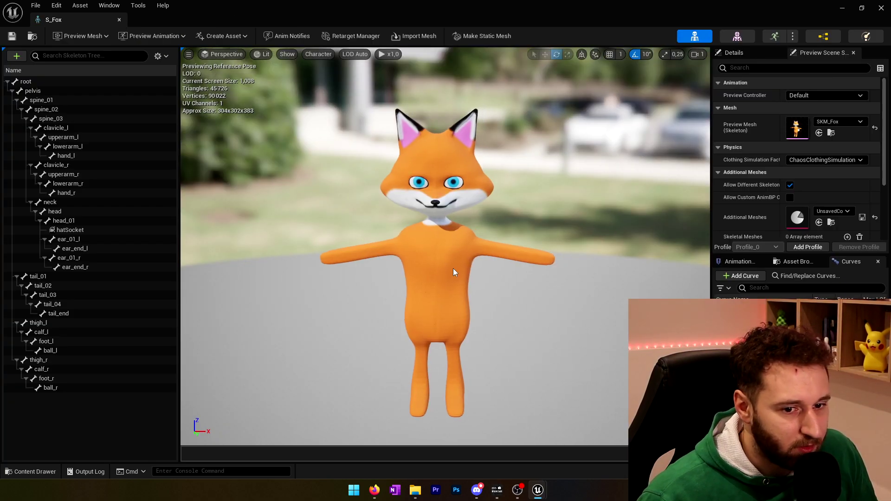
# Inspect the fox skeleton's bones: root, pelvis, spine_01, spine_02, clavicle_l and hand_l.
pyautogui.click(41, 100)
pyautogui.click(35, 83)
pyautogui.click(37, 91)
pyautogui.click(46, 110)
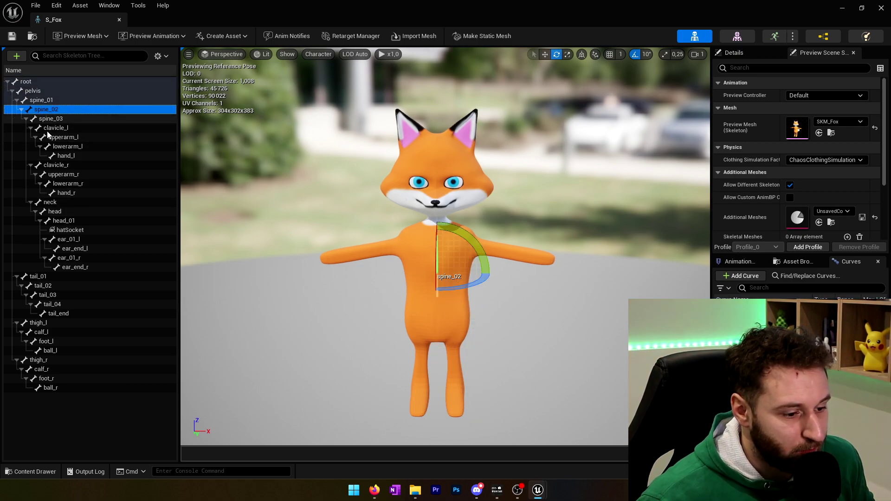
pyautogui.click(56, 127)
pyautogui.click(65, 156)
# Open the SKM_Fox mesh editor in skeleton editing mode and select spine_03.
pyautogui.click(737, 36)
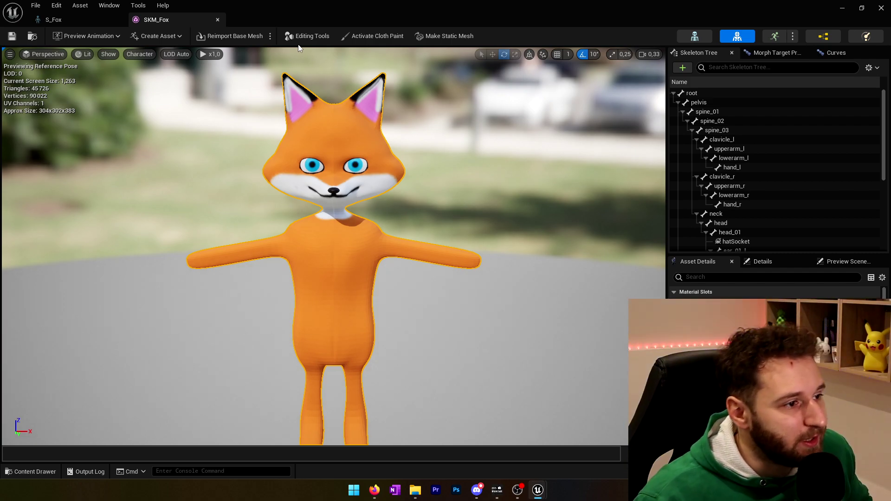
pyautogui.click(307, 36)
pyautogui.click(17, 65)
pyautogui.click(18, 90)
pyautogui.click(18, 65)
pyautogui.click(761, 130)
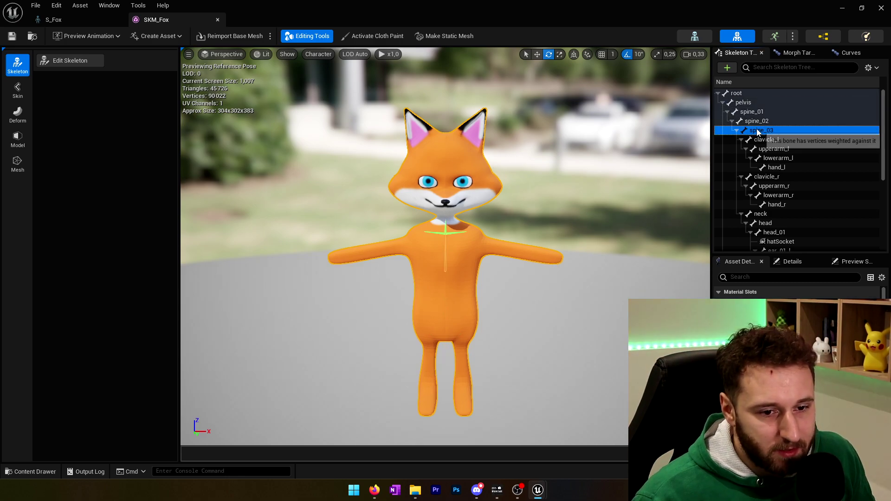
pyautogui.click(304, 36)
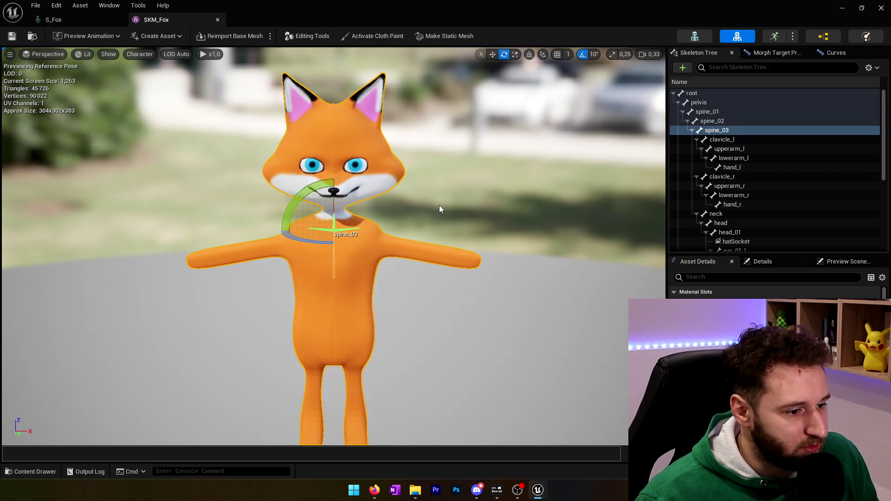
# Bend the upper spine about 20°, tilt and restore the head, then view the Fox folder assets.
pyautogui.moveTo(379, 242)
pyautogui.mouseDown()
pyautogui.moveTo(386, 222)
pyautogui.moveTo(378, 242)
pyautogui.mouseUp()
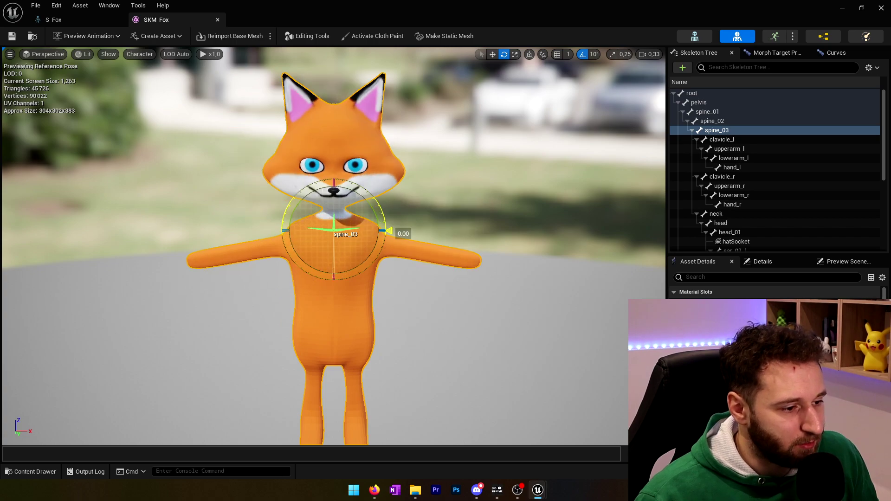
pyautogui.click(717, 214)
pyautogui.moveTo(315, 171)
pyautogui.mouseDown()
pyautogui.moveTo(353, 200)
pyautogui.moveTo(325, 181)
pyautogui.mouseUp()
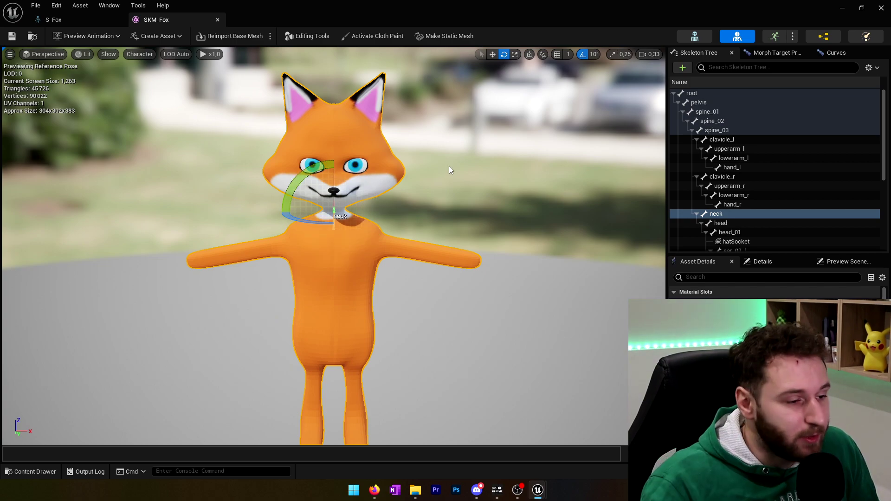
pyautogui.scroll(-3, 399, 266)
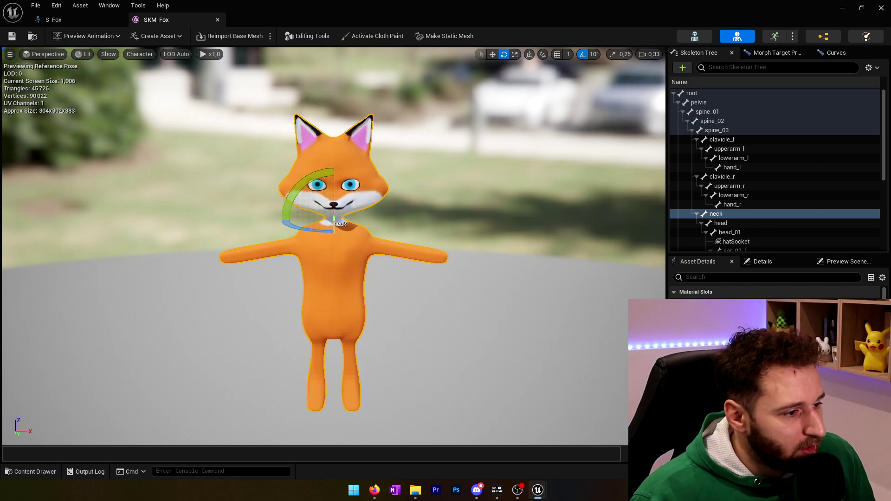
pyautogui.moveTo(400, 266)
pyautogui.keyDown('alt'); pyautogui.mouseDown()
pyautogui.moveTo(418, 269)
pyautogui.moveTo(392, 275)
pyautogui.mouseUp(); pyautogui.keyUp('alt')
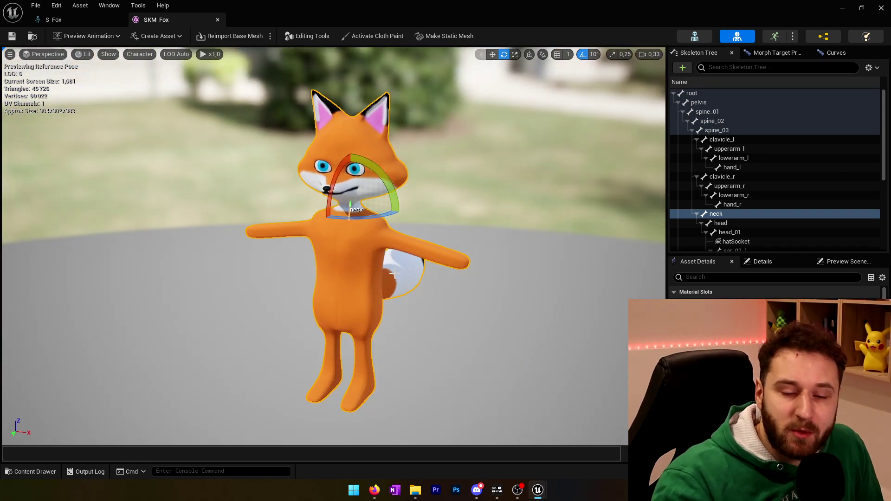
pyautogui.click(49, 470)
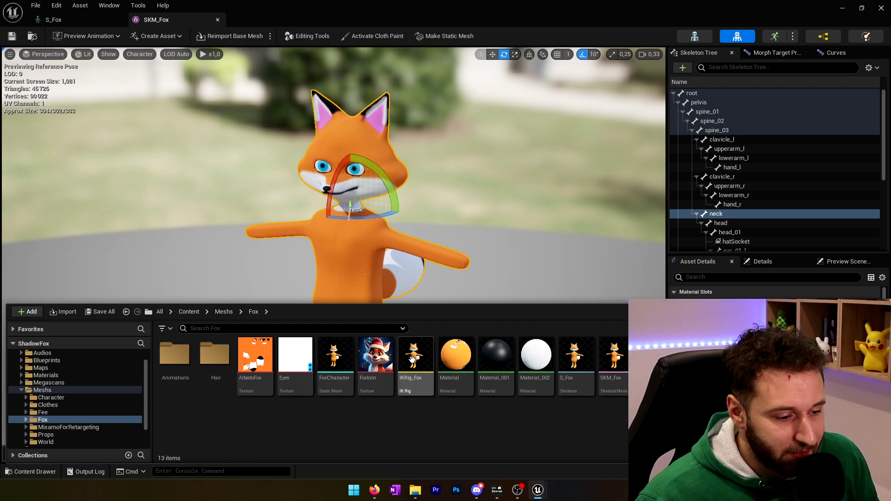
# Create an IK Rig named IKRIG_FoxTutorial in the Fox folder via Animation > Retargeting, and open it.
pyautogui.rightClick(171, 408)
pyautogui.moveTo(222, 207)
pyautogui.moveTo(329, 433)
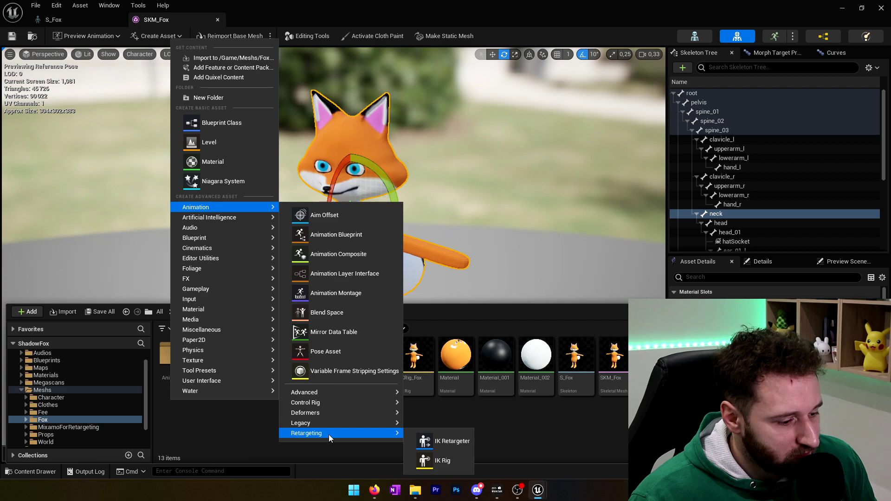
pyautogui.click(445, 464)
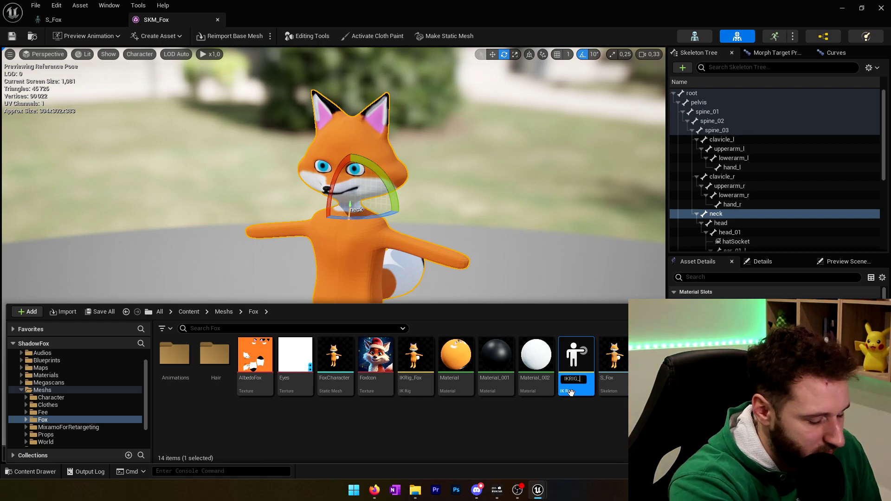
pyautogui.write('IKRIG_FO')
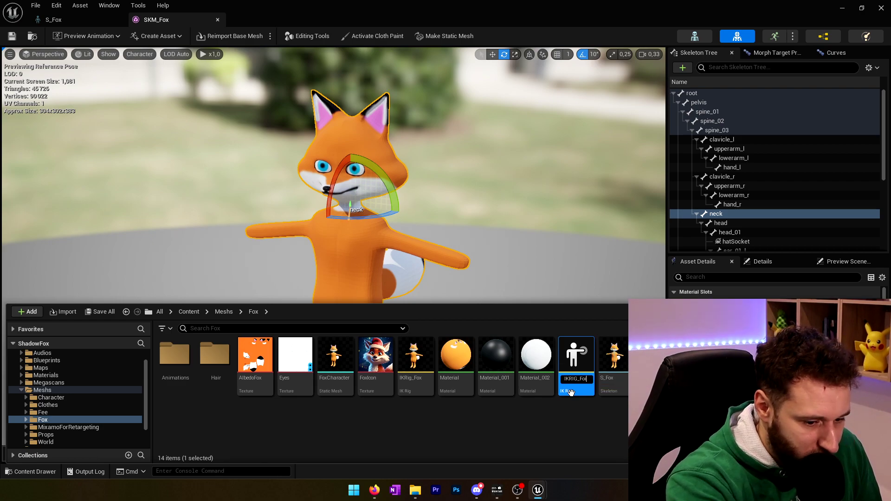
pyautogui.write('xTutorial')
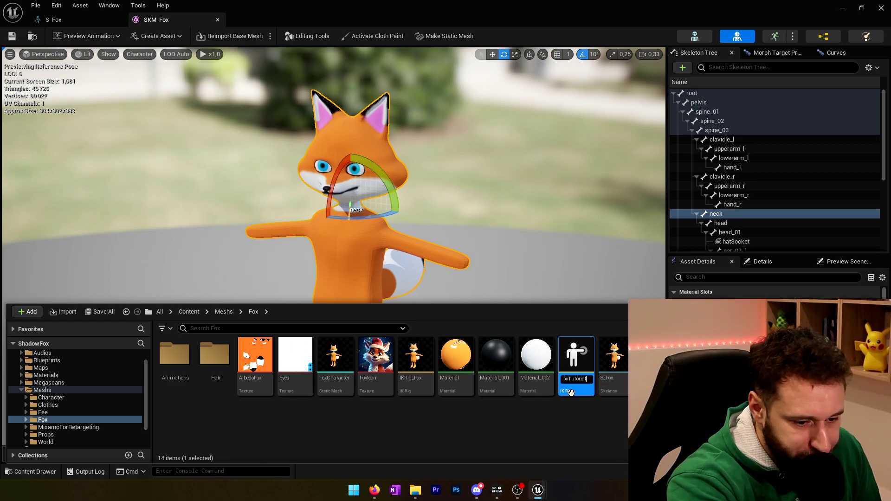
pyautogui.press('Return')
pyautogui.doubleClick(454, 355)
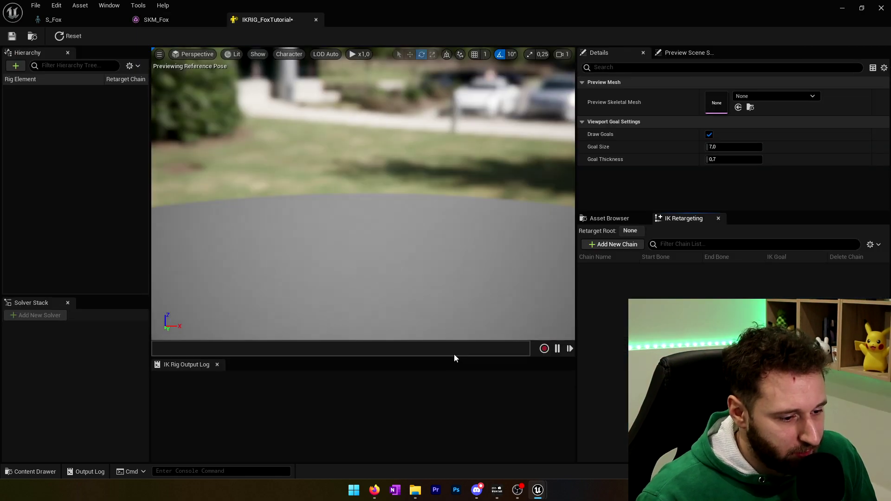
# Set Preview Skeletal Mesh to SKM_Fox in the IK Rig Details panel and show the retarget chains list.
pyautogui.moveTo(576, 167); pyautogui.dragTo(588, 166)
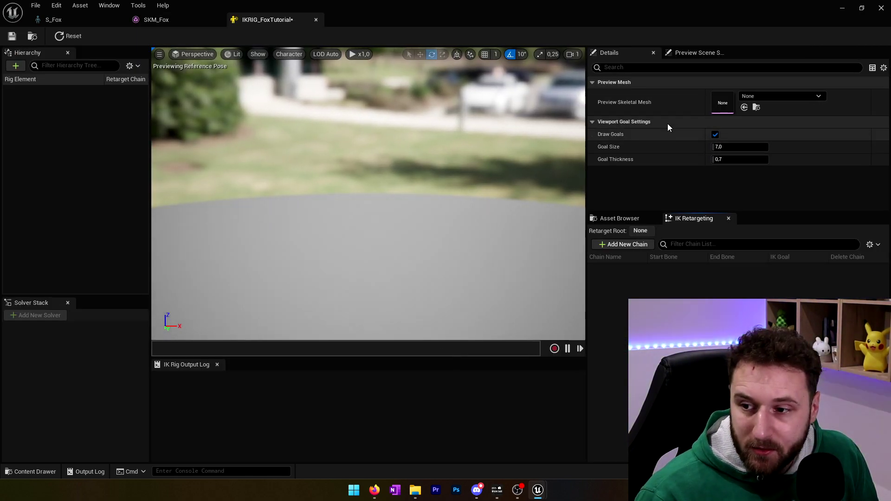
pyautogui.click(751, 98)
pyautogui.click(786, 260)
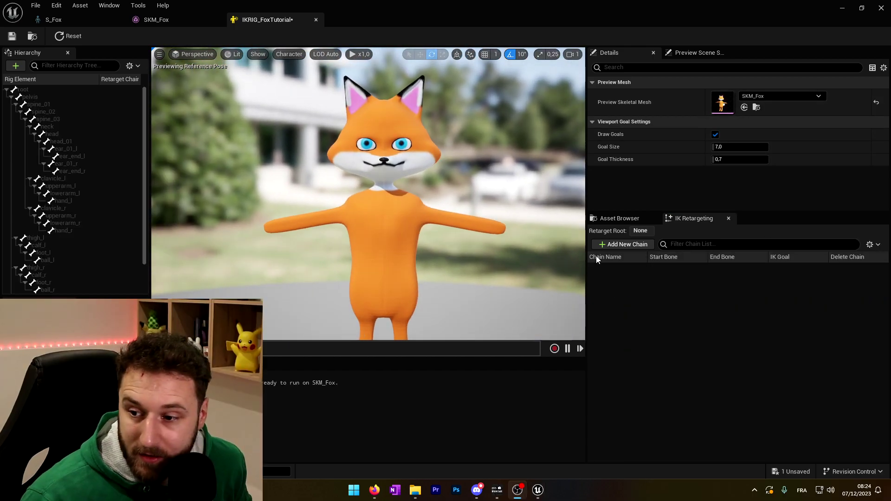
pyautogui.click(676, 221)
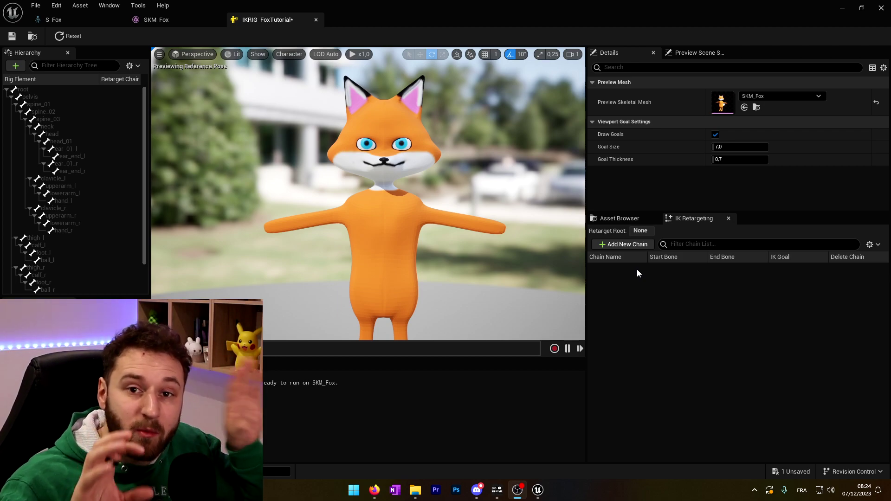
pyautogui.click(85, 292)
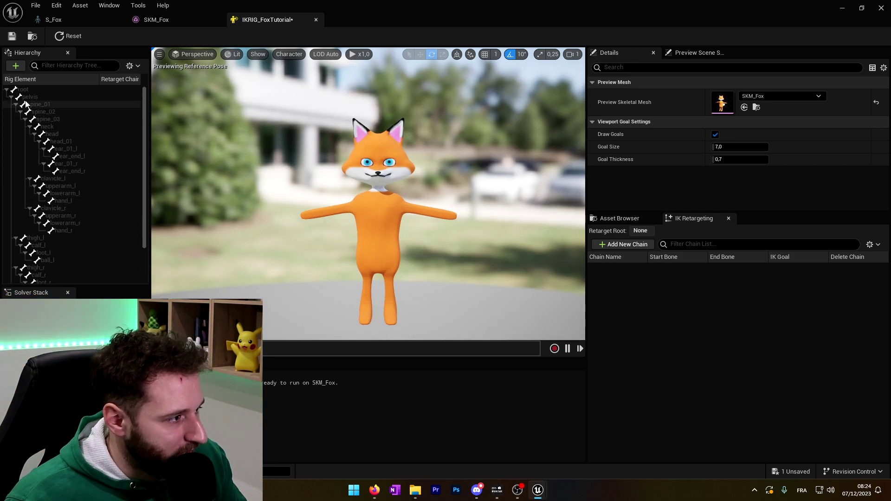
# Set the preview's Character > Bones drawing to All Hierarchy so every fox bone shows.
pyautogui.click(47, 127)
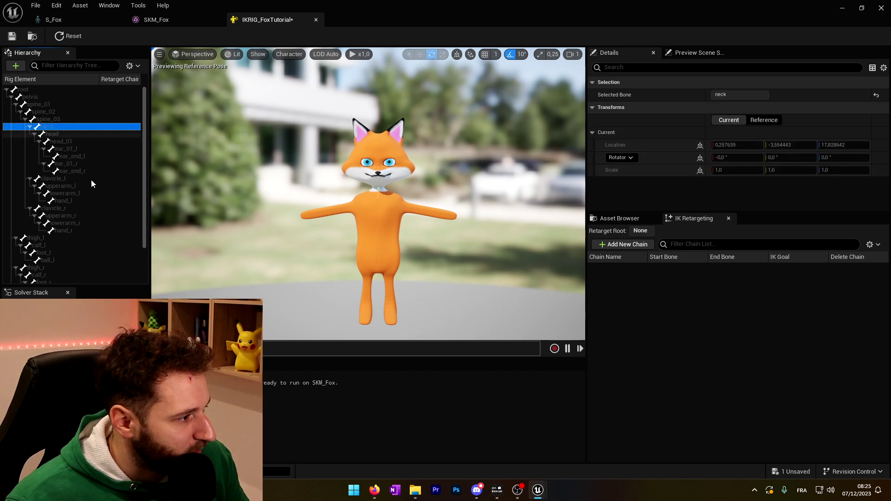
pyautogui.keyDown('shift'); pyautogui.click(63, 142); pyautogui.keyUp('shift')
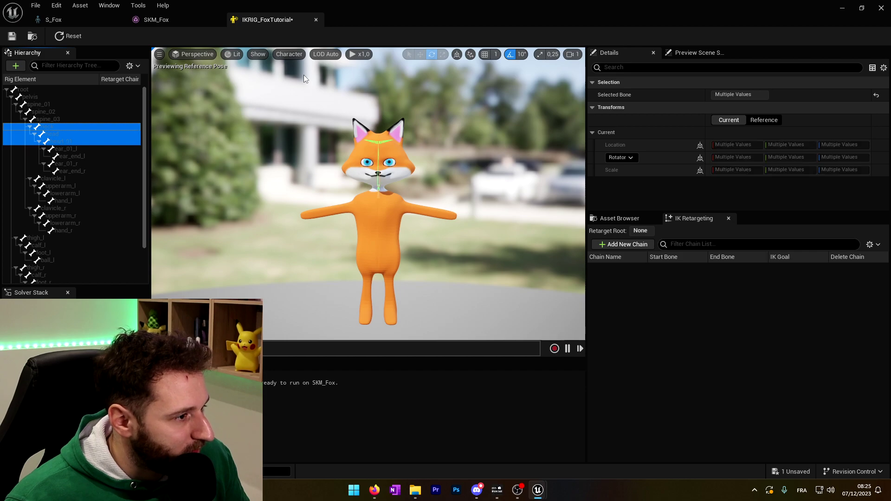
pyautogui.click(263, 55)
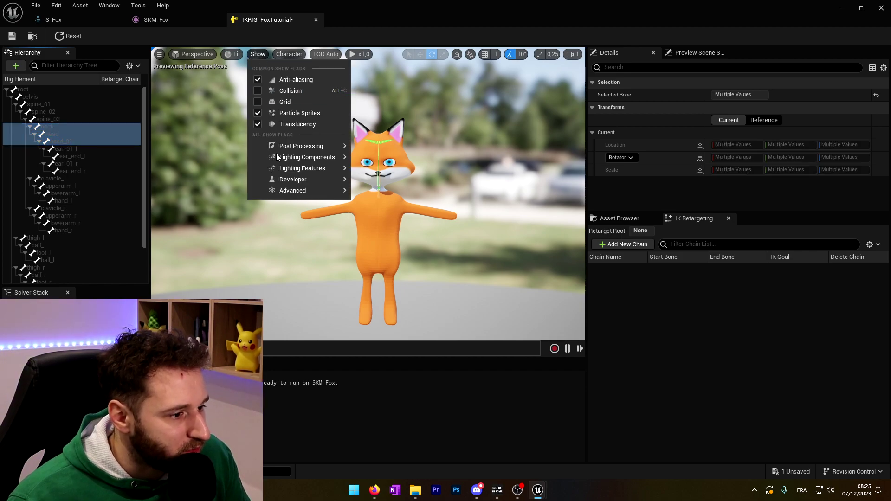
pyautogui.click(286, 55)
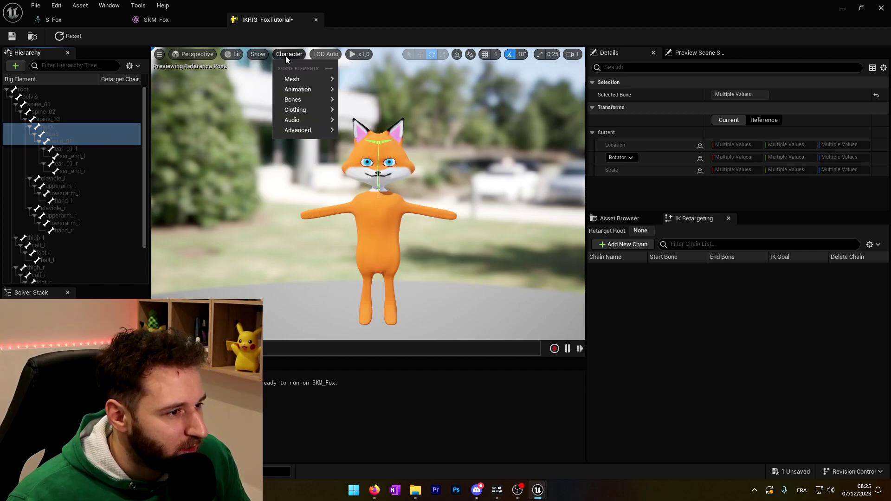
pyautogui.moveTo(302, 101)
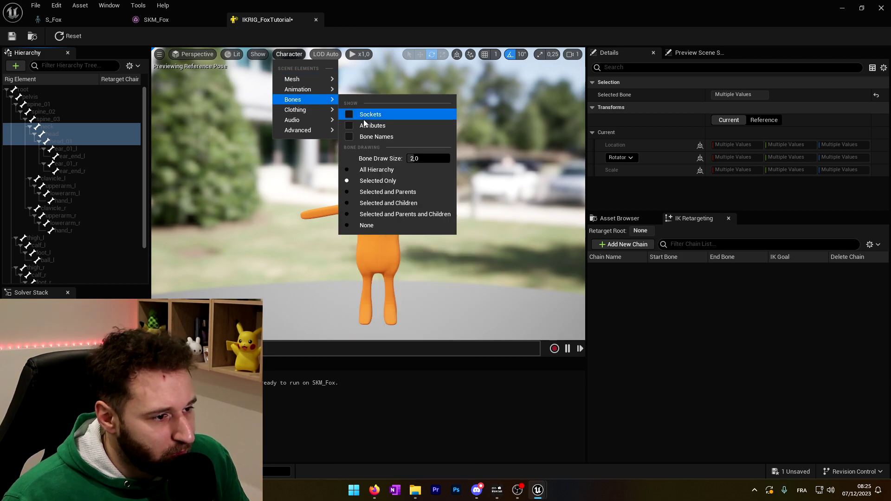
pyautogui.click(349, 170)
pyautogui.click(380, 152)
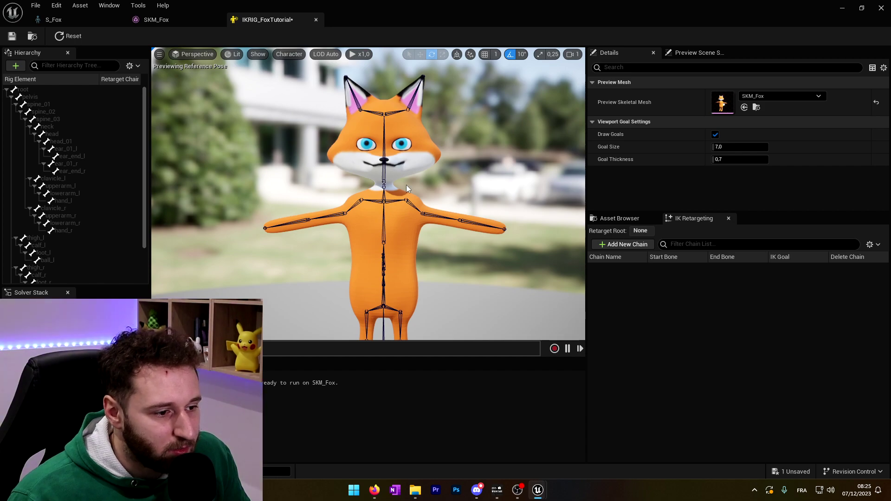
# Add a retarget chain named Head from neck to head_01, keeping neck as its start bone.
pyautogui.click(51, 127)
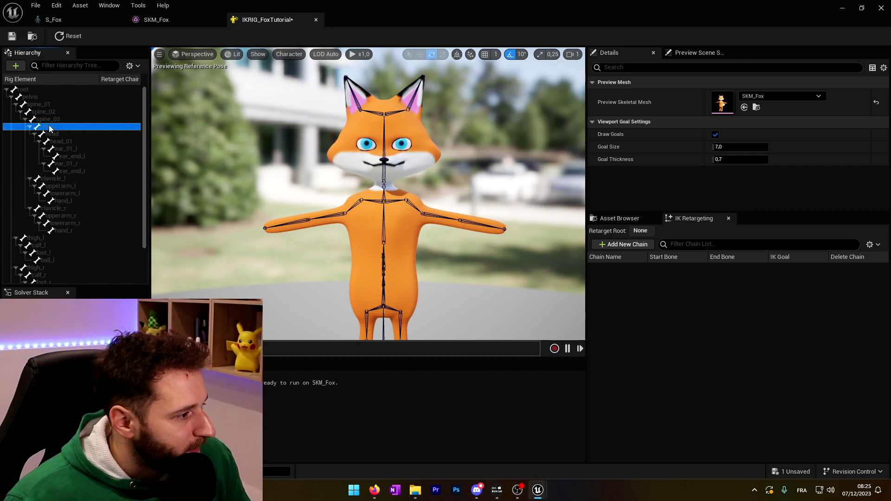
pyautogui.keyDown('shift'); pyautogui.click(71, 143); pyautogui.keyUp('shift')
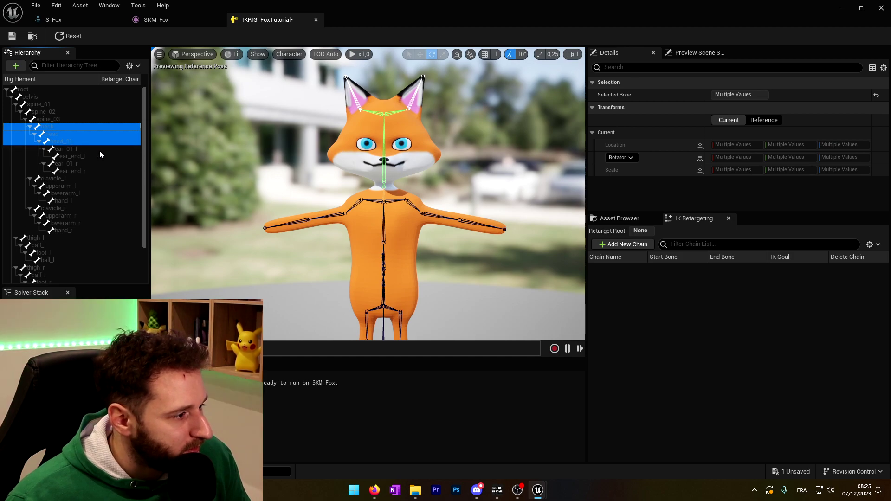
pyautogui.rightClick(63, 141)
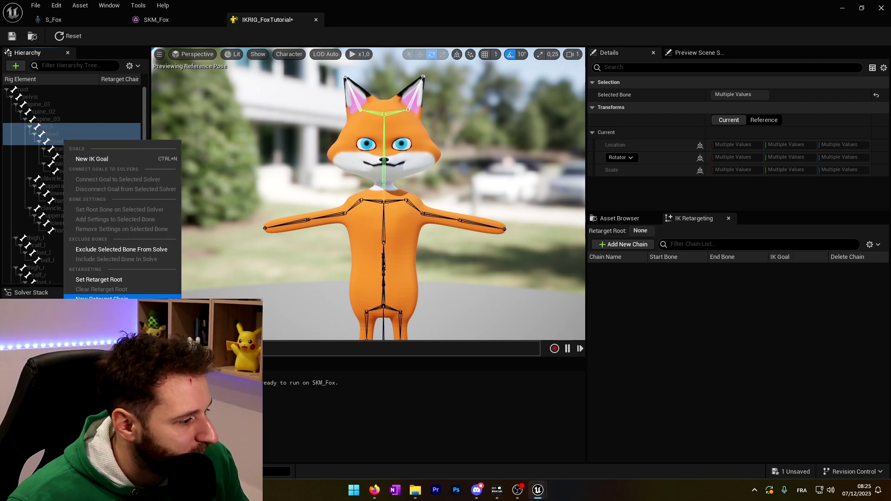
pyautogui.click(102, 298)
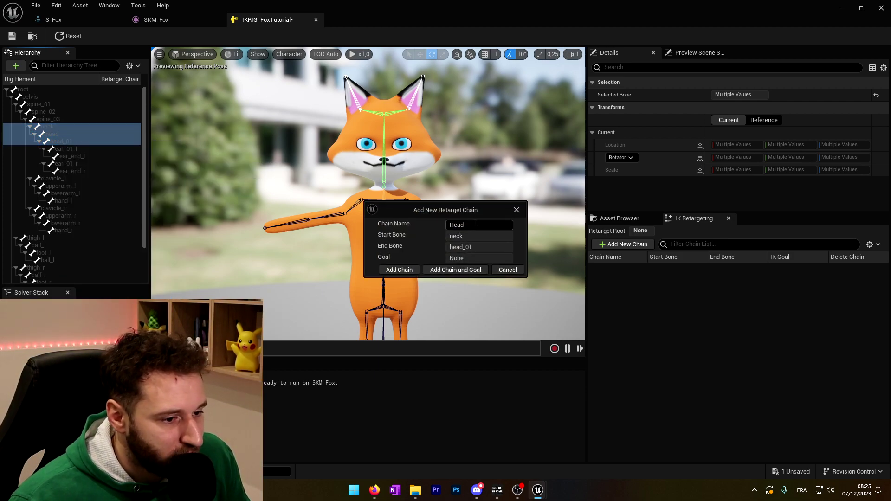
pyautogui.click(404, 230)
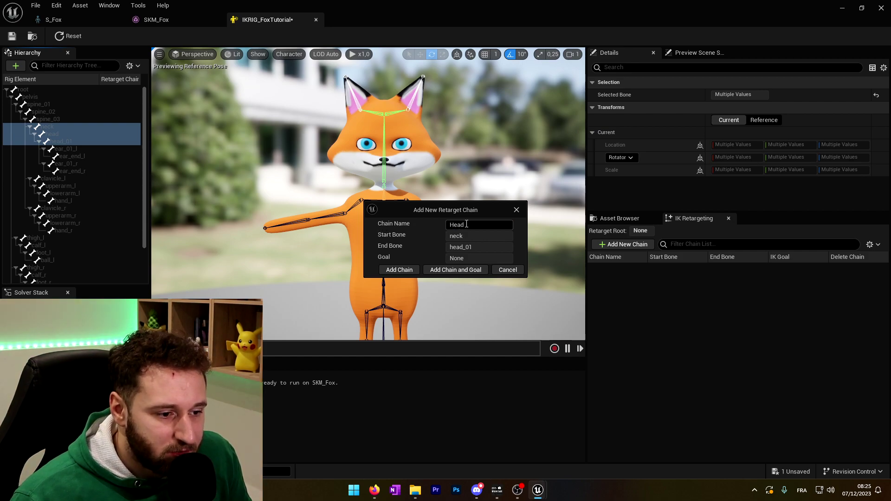
pyautogui.click(399, 270)
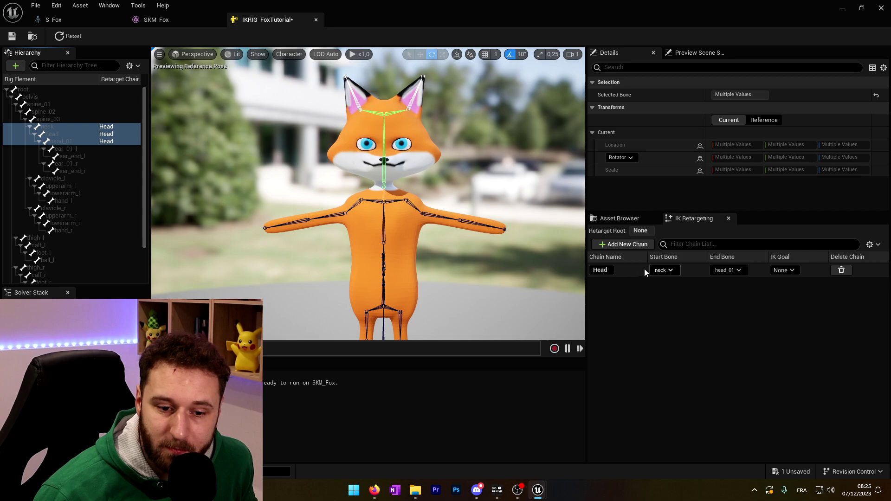
pyautogui.doubleClick(599, 270)
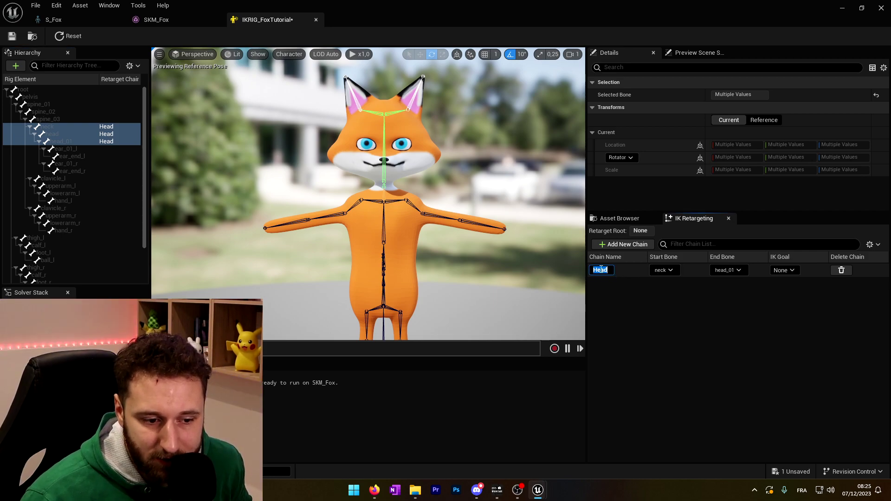
pyautogui.click(664, 270)
pyautogui.click(666, 293)
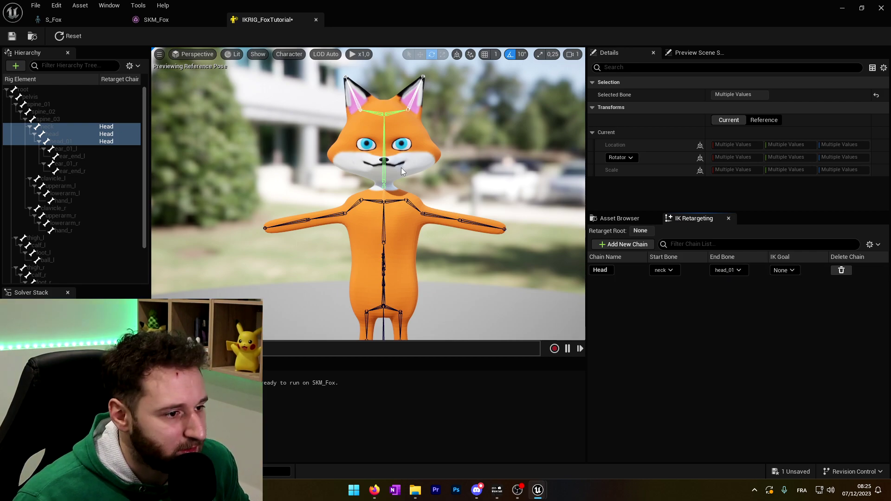
# Select the left-arm bones starting from clavicle_l.
pyautogui.scroll(-2, 57, 177)
pyautogui.click(54, 149)
pyautogui.click(93, 169)
# Add the LeftArm (clavicle_l–hand_l) and RightArm (clavicle_r–hand_r) retarget chains.
pyautogui.click(71, 150)
pyautogui.keyDown('shift'); pyautogui.click(69, 171); pyautogui.keyUp('shift')
pyautogui.rightClick(71, 171)
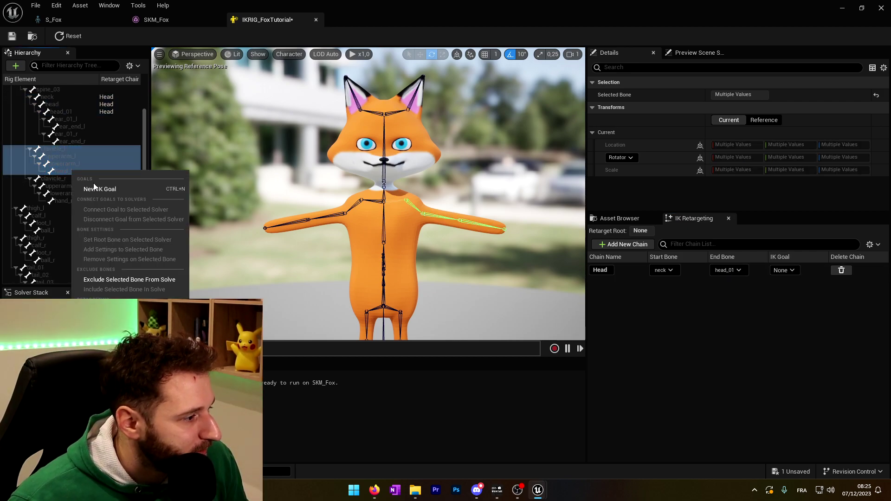
pyautogui.click(130, 309)
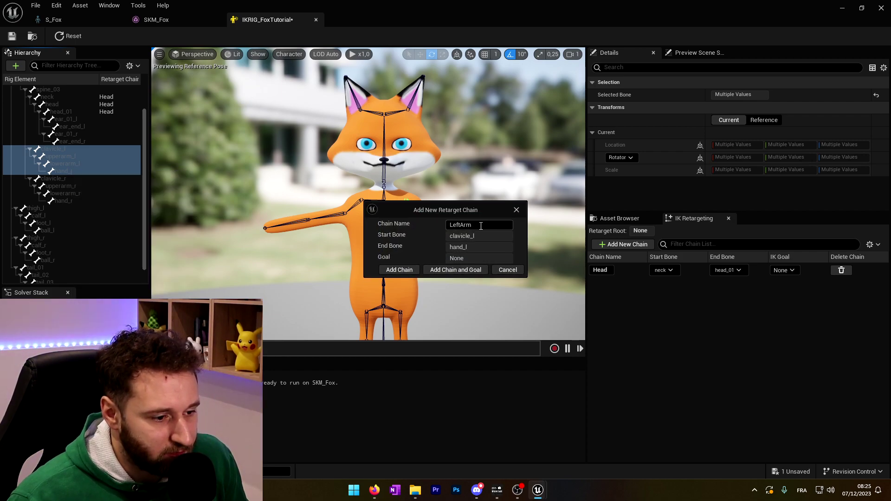
pyautogui.click(400, 270)
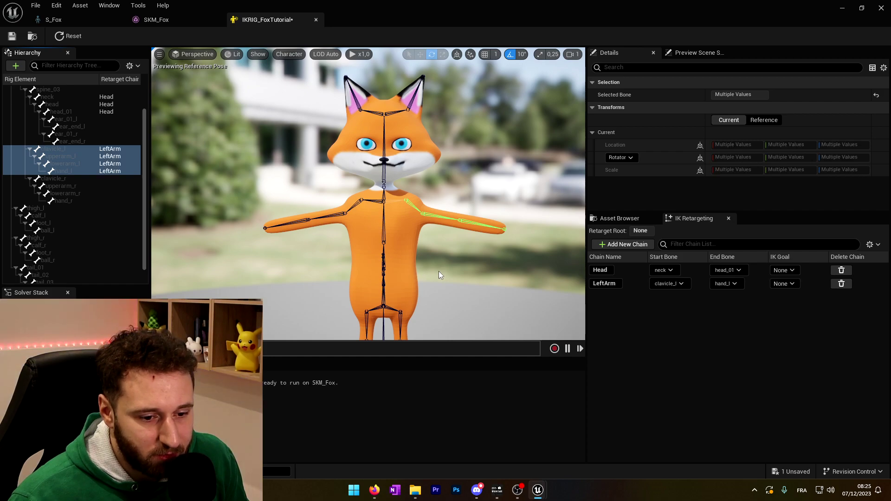
pyautogui.click(58, 180)
pyautogui.keyDown('shift'); pyautogui.click(59, 201); pyautogui.keyUp('shift')
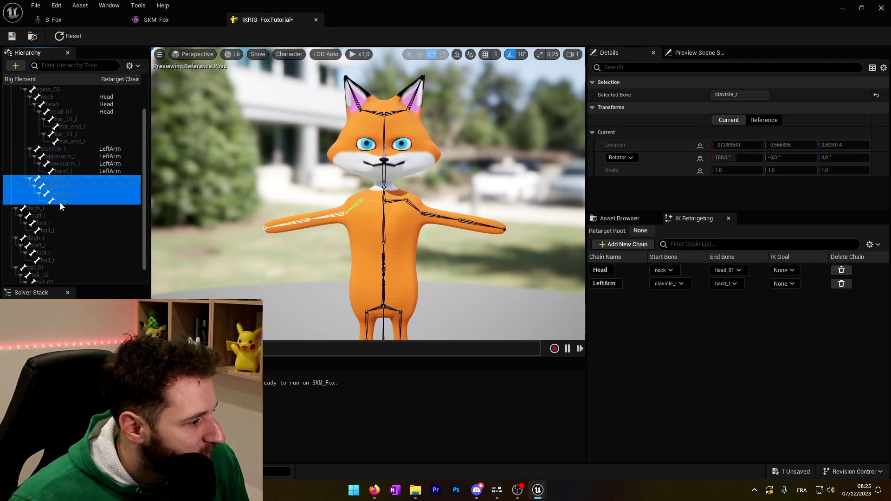
pyautogui.rightClick(60, 202)
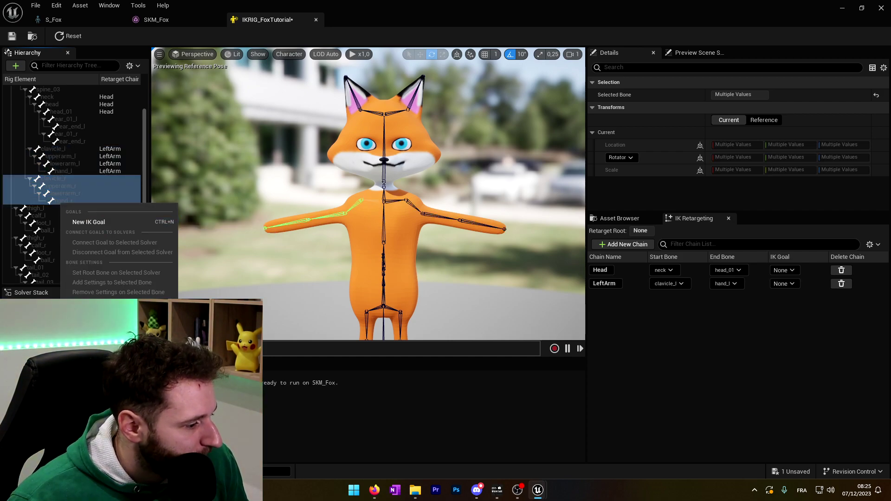
pyautogui.click(116, 322)
pyautogui.click(400, 272)
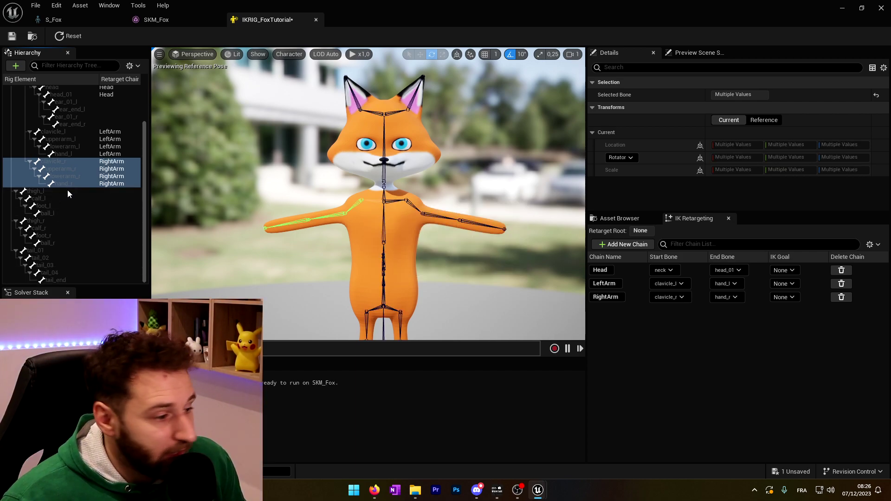
# Add the LeftLeg (thigh_l–ball_l) and RightLeg (thigh_r–ball_r) retarget chains.
pyautogui.click(46, 192)
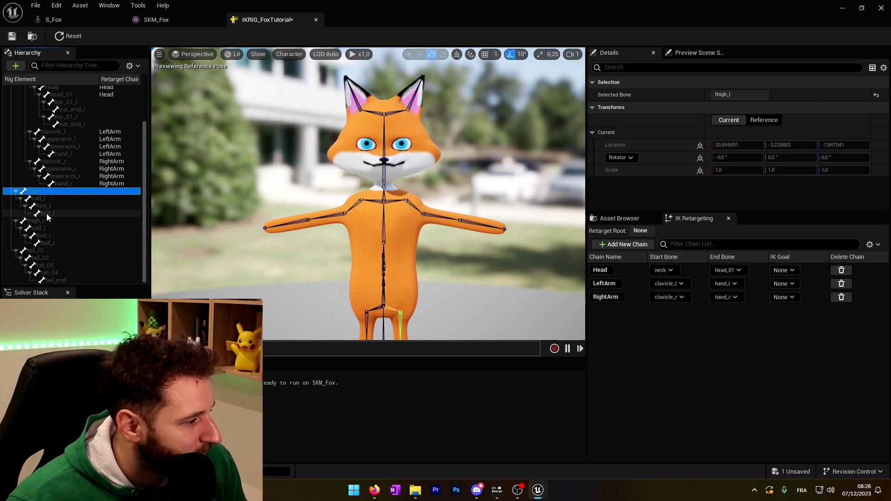
pyautogui.keyDown('shift'); pyautogui.click(47, 213); pyautogui.keyUp('shift')
pyautogui.rightClick(46, 213)
pyautogui.click(102, 321)
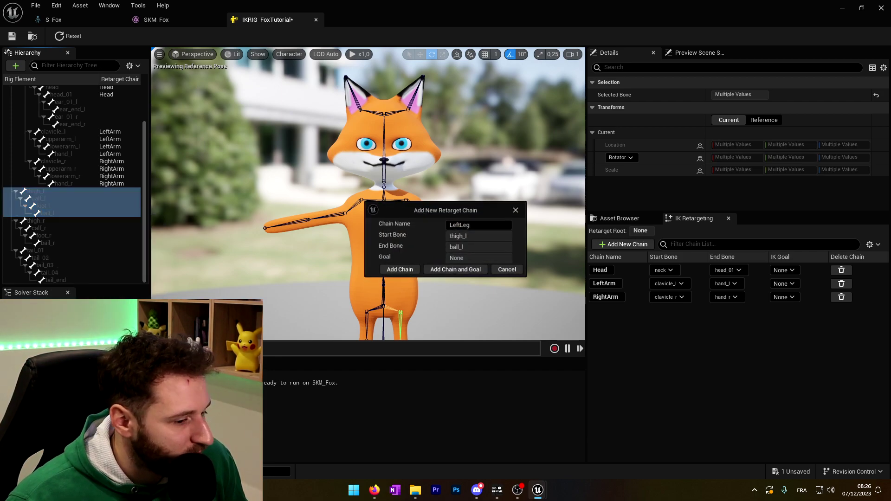
pyautogui.click(406, 273)
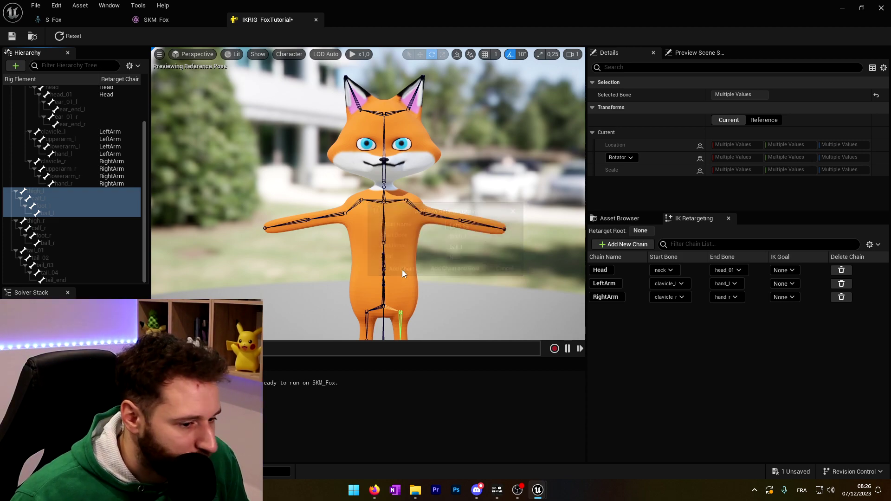
pyautogui.click(48, 220)
pyautogui.keyDown('shift'); pyautogui.click(52, 242); pyautogui.keyUp('shift')
pyautogui.rightClick(51, 242)
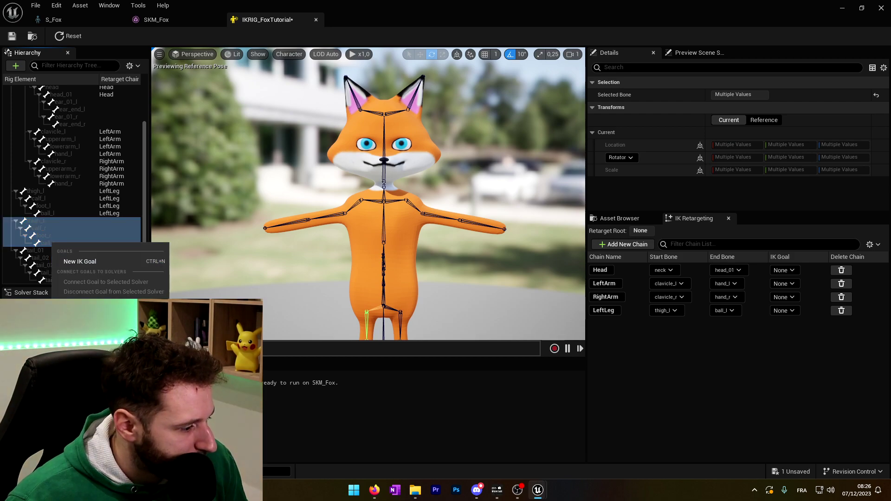
pyautogui.click(111, 370)
pyautogui.click(399, 269)
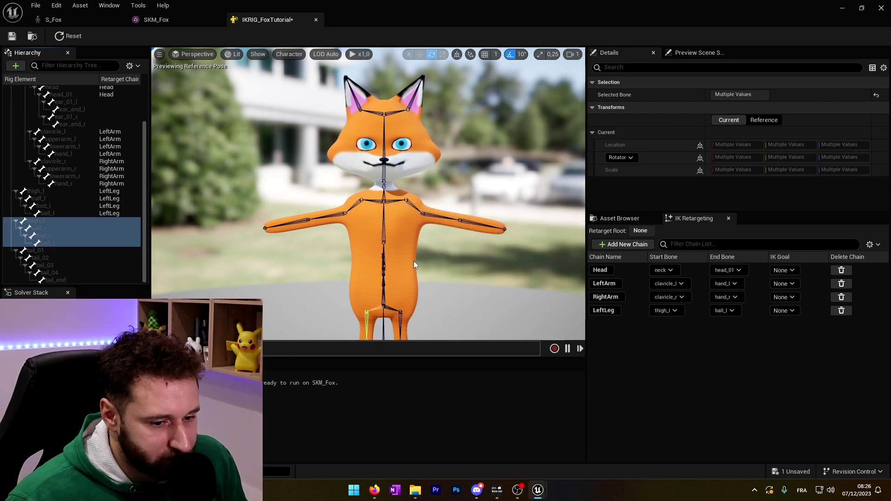
pyautogui.scroll(3, 82, 198)
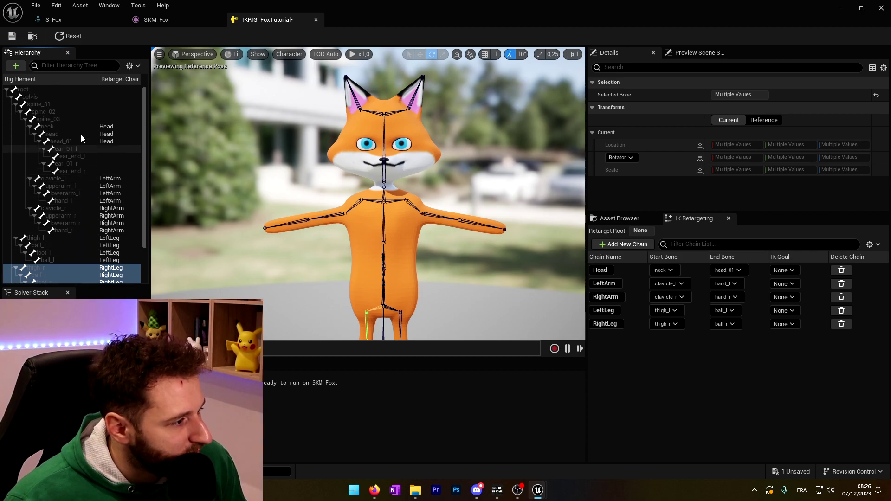
pyautogui.click(56, 104)
# Add a Spine retarget chain spanning spine_01 to spine_03 to IKRIG_FoxTutorial and save it.
pyautogui.keyDown('shift'); pyautogui.click(63, 118); pyautogui.keyUp('shift')
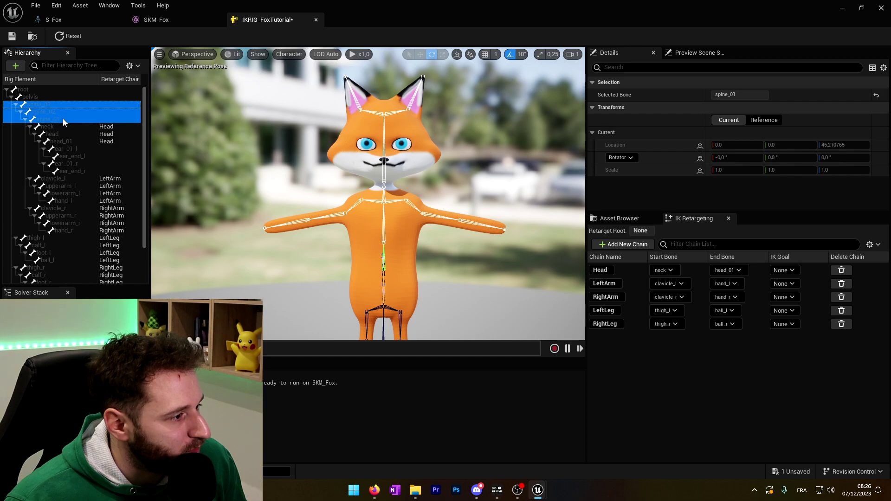
pyautogui.rightClick(62, 118)
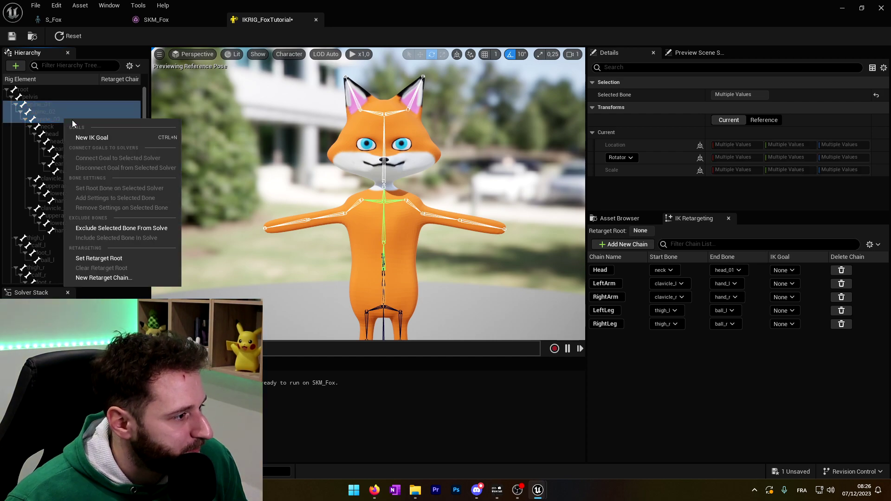
pyautogui.click(110, 278)
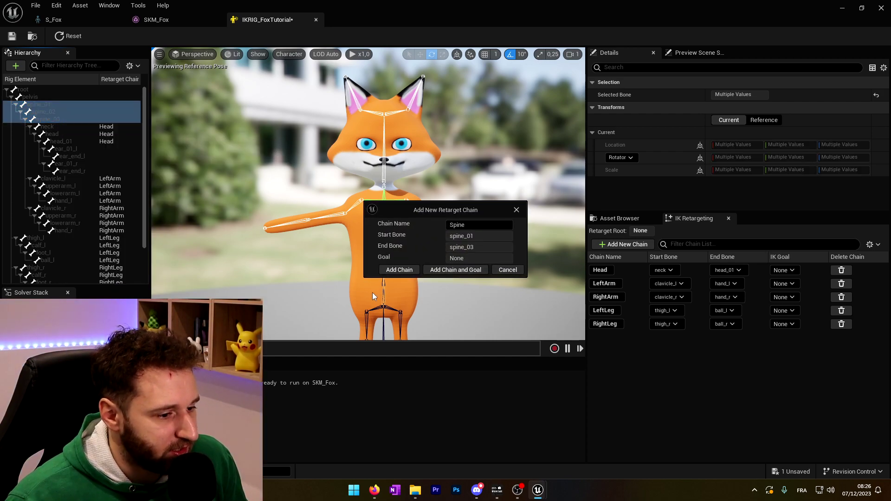
pyautogui.click(398, 271)
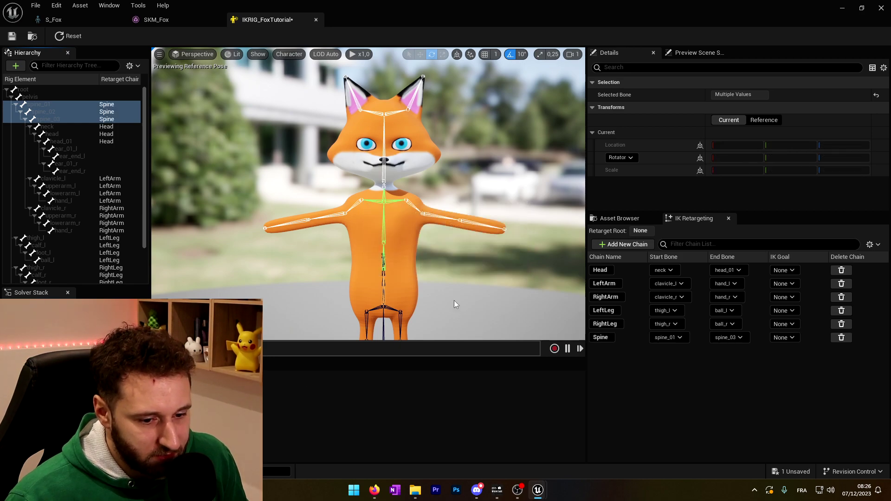
pyautogui.click(12, 37)
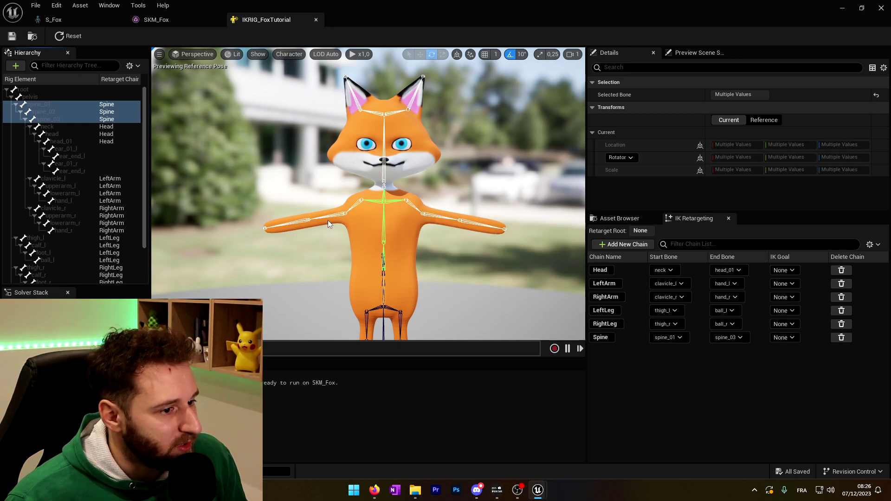
pyautogui.hotkey('ctrl', 'space')
# Make a new content folder called MixamoTutorialRetargeting.
pyautogui.rightClick(396, 417)
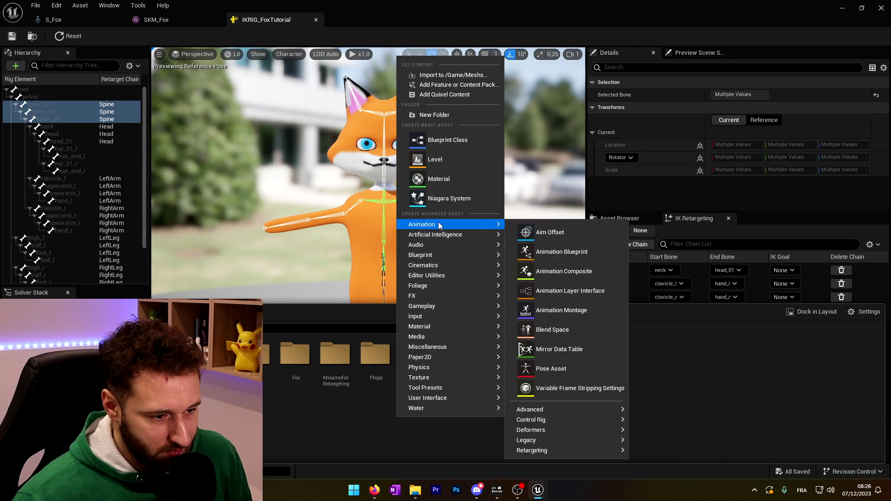
pyautogui.click(441, 111)
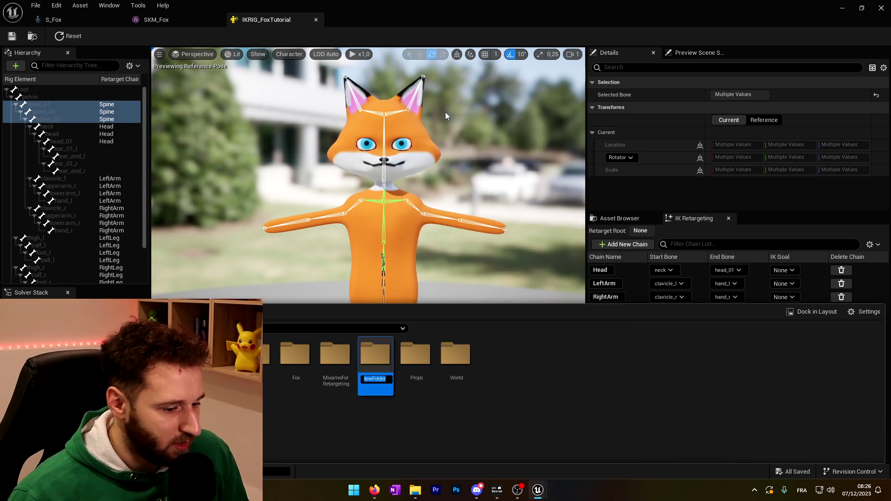
pyautogui.write('MixamoTut')
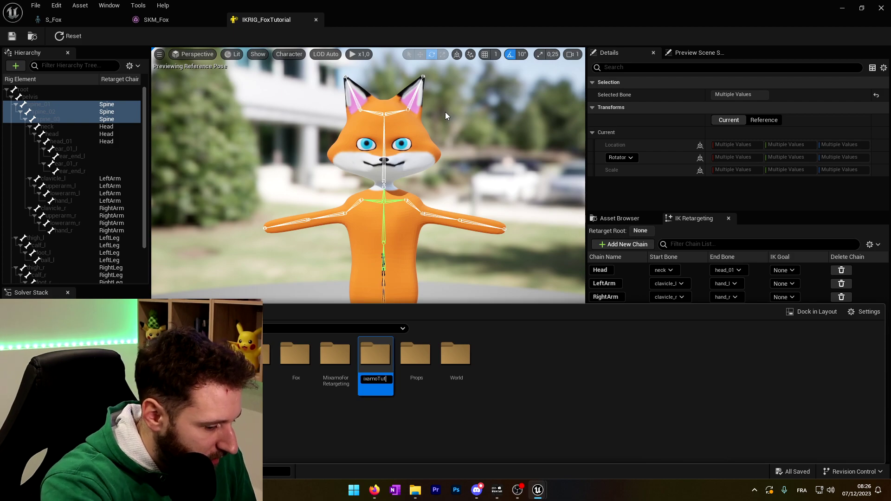
pyautogui.press('BackSpace')
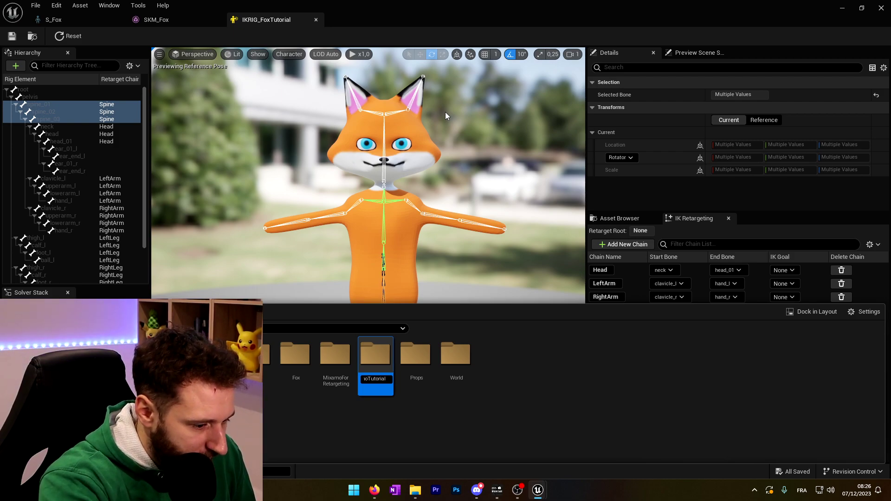
pyautogui.write('ing')
pyautogui.press('Return')
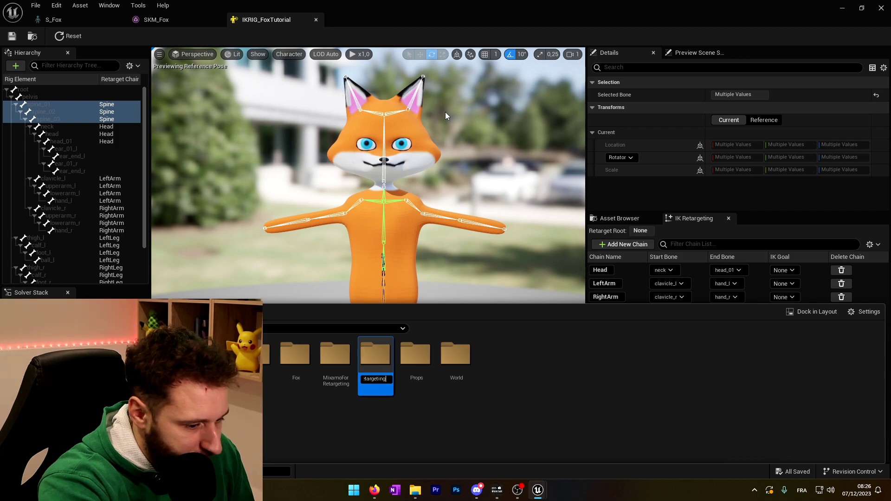
pyautogui.press('Return')
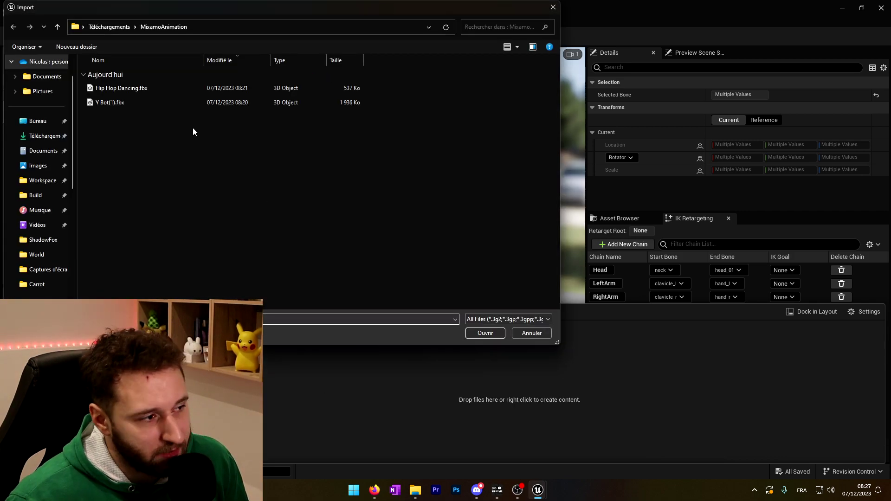
# Import Y Bot(1).fbx with the mesh included and Set Range animation length.
pyautogui.click(116, 102)
pyautogui.click(478, 332)
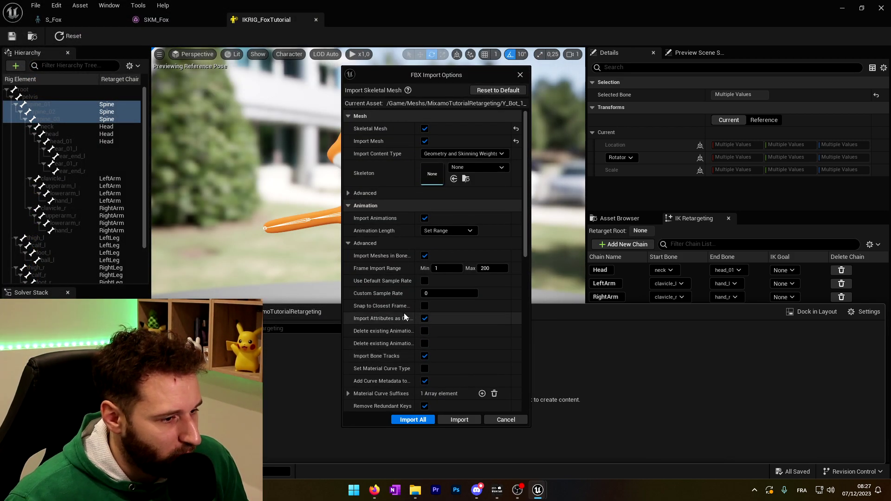
pyautogui.click(424, 140)
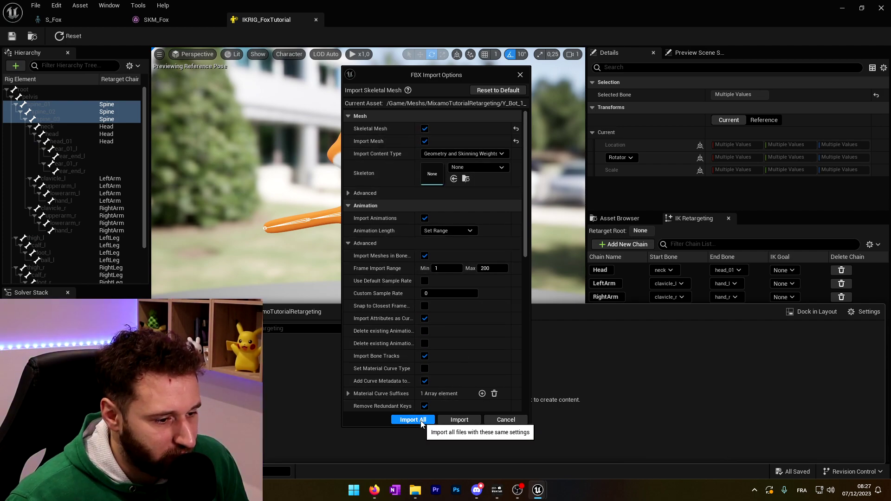
pyautogui.click(447, 230)
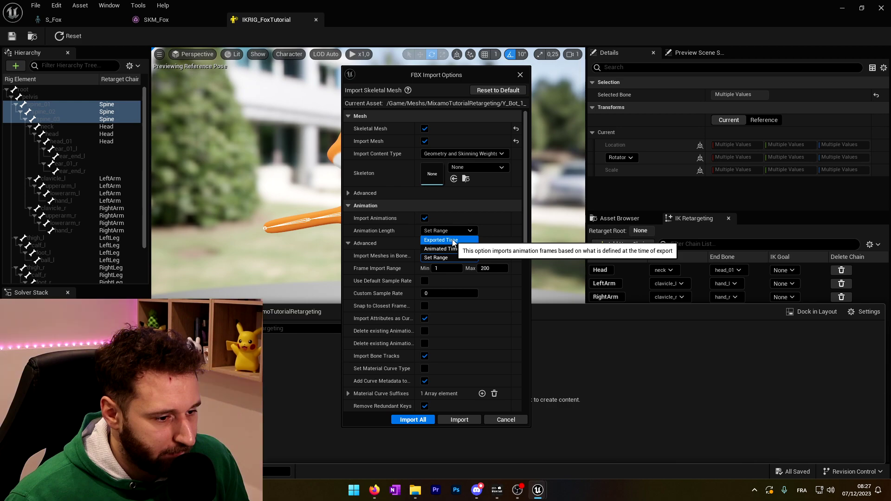
pyautogui.click(427, 258)
pyautogui.scroll(-5, 421, 279)
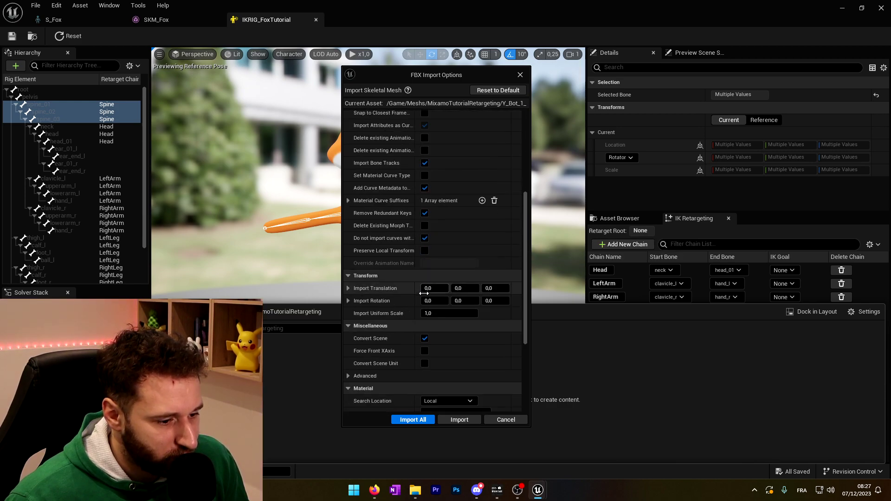
pyautogui.click(412, 420)
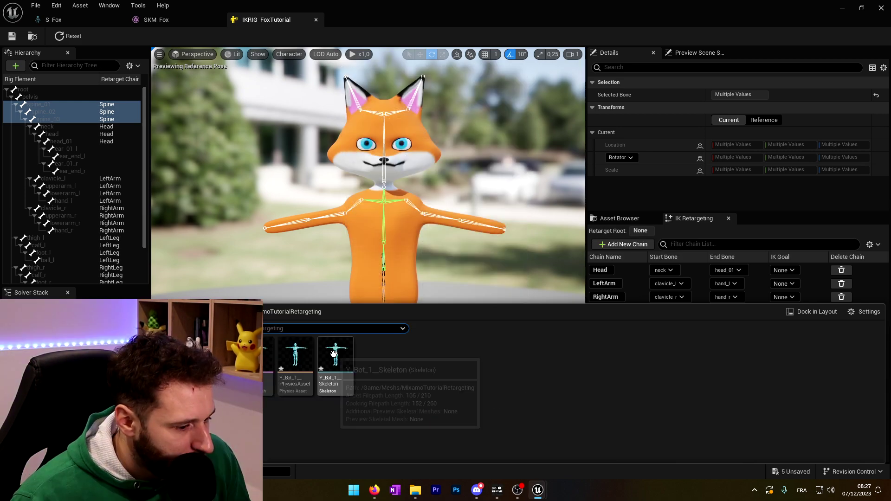
# Save the imported Y_Bot_1 skeleton and go back to IKRIG_FoxTutorial.
pyautogui.doubleClick(334, 399)
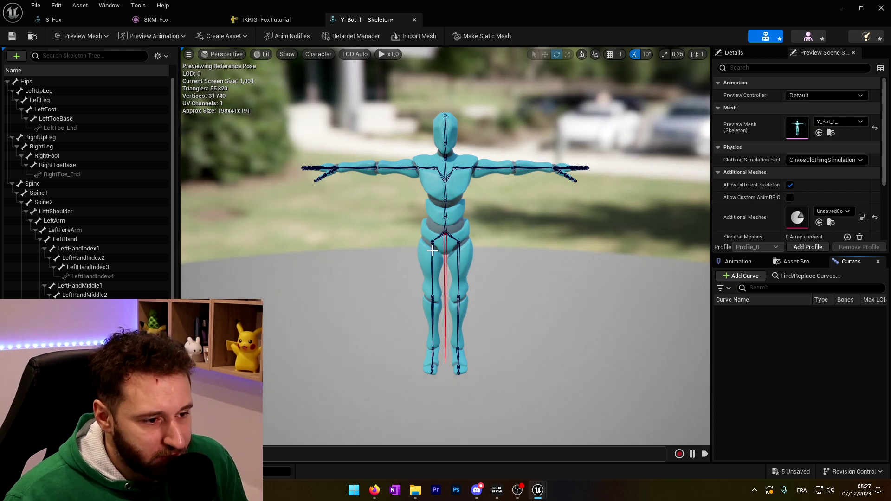
pyautogui.hotkey('ctrl', 's')
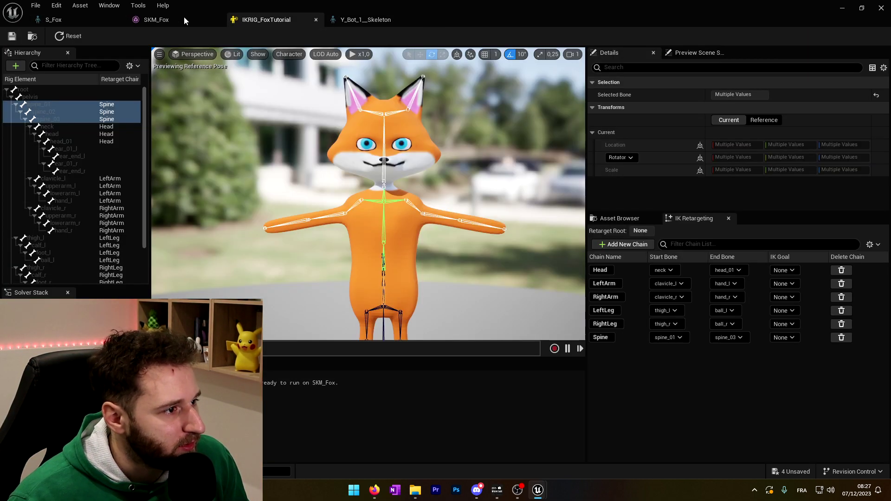
pyautogui.click(302, 20)
pyautogui.hotkey('ctrl', 'space')
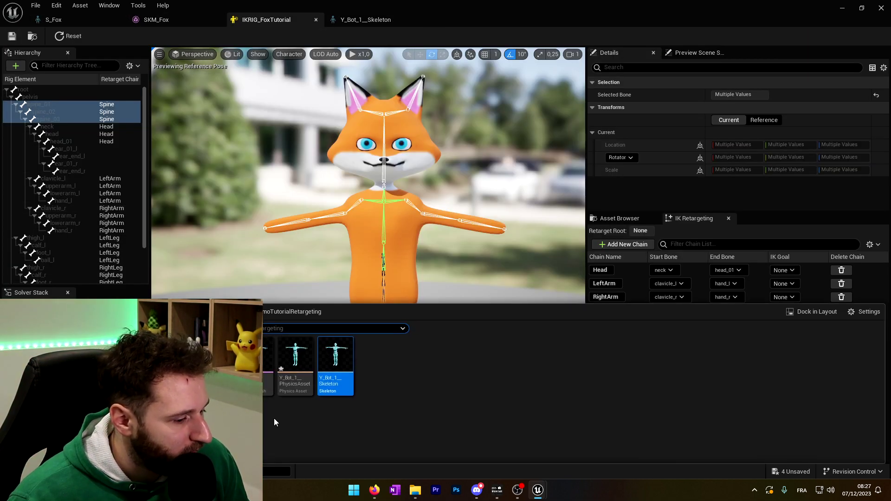
# Import Hip Hop Dancing.fbx onto Y_Bot_1__Skeleton with Exported Time animation length.
pyautogui.click(47, 311)
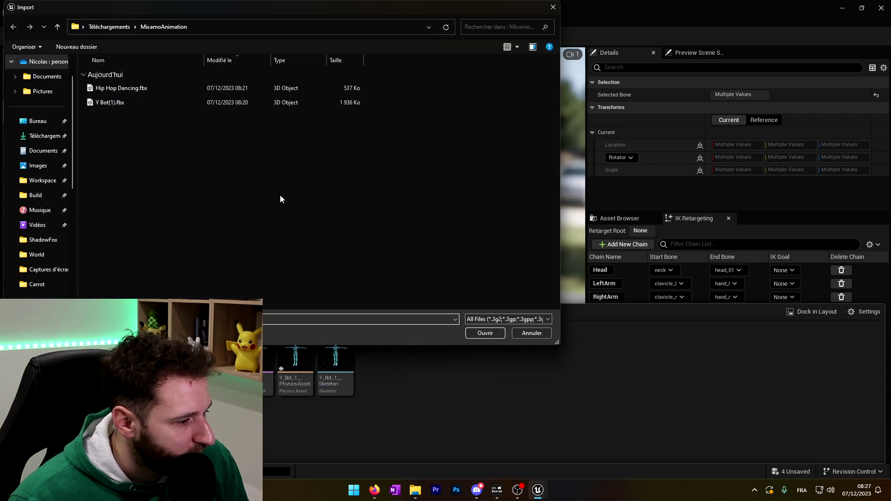
pyautogui.doubleClick(126, 91)
pyautogui.click(492, 129)
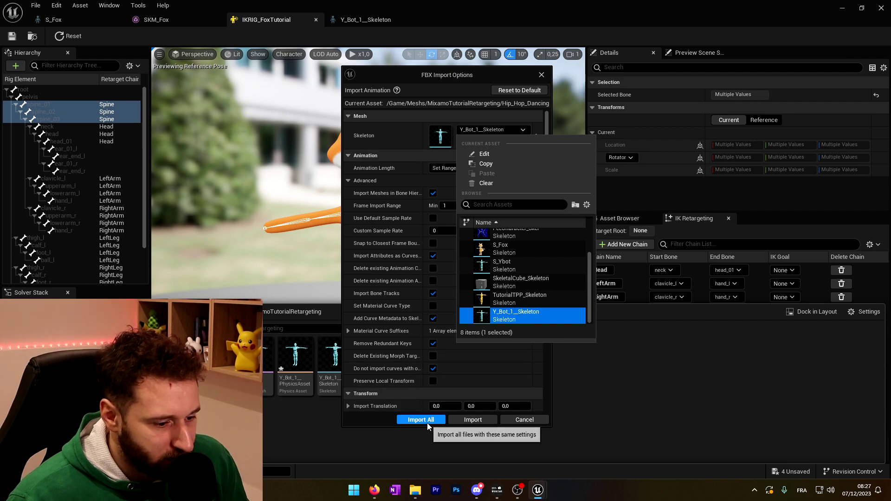
pyautogui.click(420, 180)
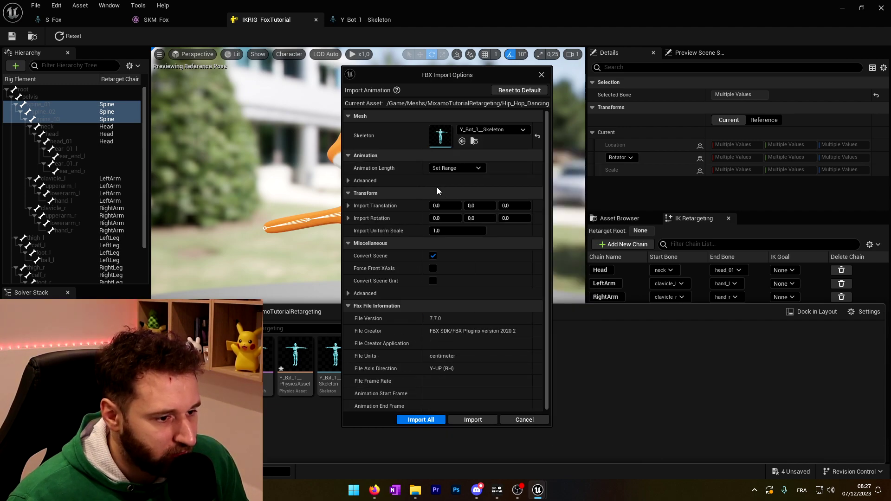
pyautogui.click(437, 181)
pyautogui.click(455, 168)
pyautogui.click(449, 178)
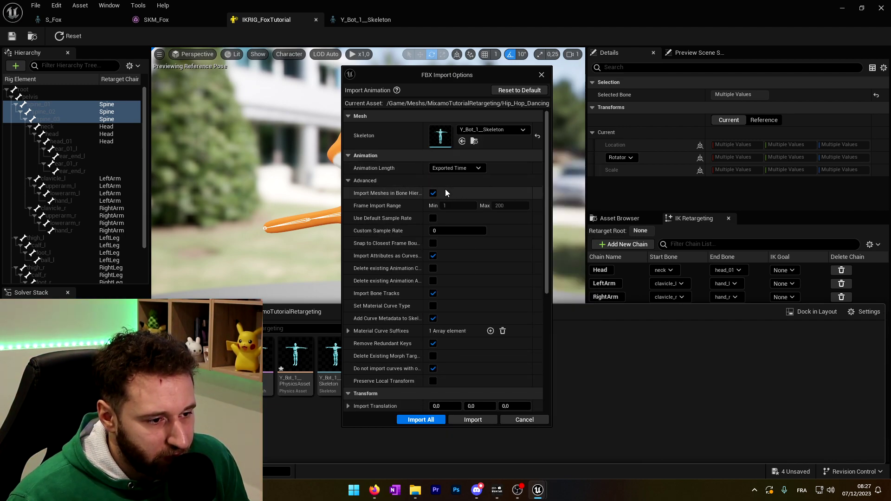
pyautogui.click(455, 168)
pyautogui.click(470, 177)
pyautogui.click(421, 419)
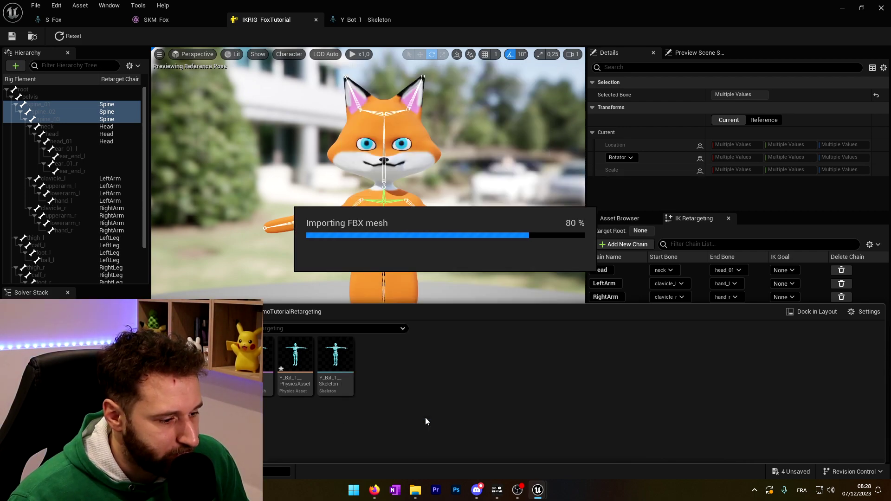
# Preview the Hip_Hop_Dancing animation, then close it.
pyautogui.hotkey('ctrl', 'space')
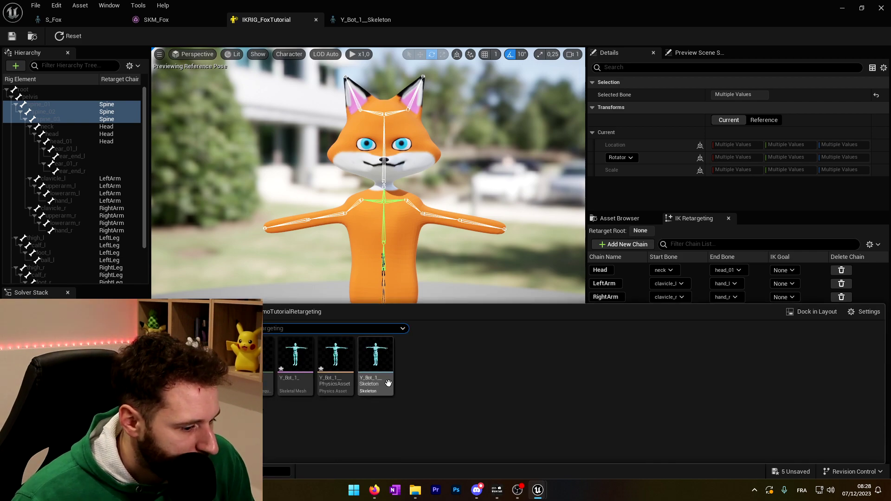
pyautogui.doubleClick(274, 362)
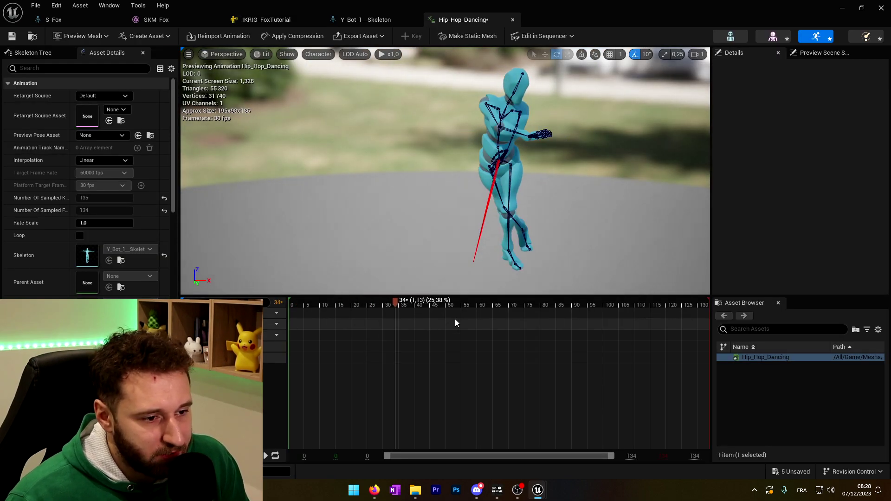
pyautogui.click(513, 19)
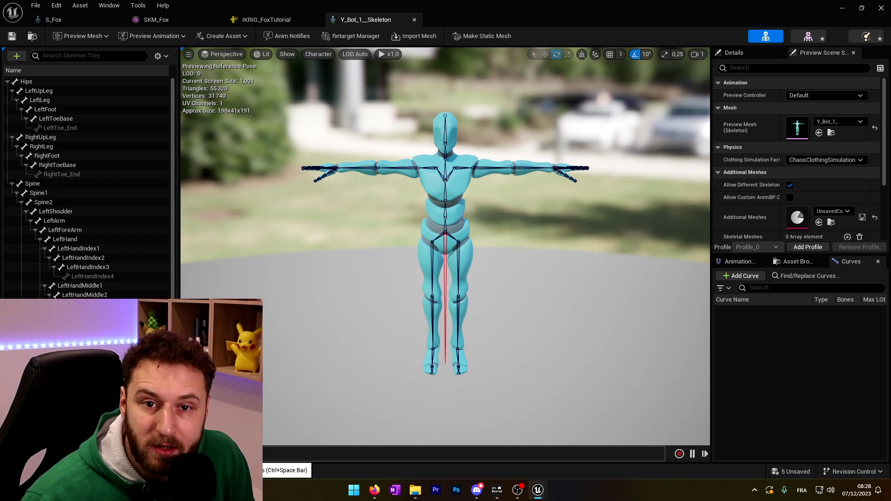
# Create a new IK Rig asset in the MixamoTutorialRetargeting folder.
pyautogui.hotkey('ctrl', 'space')
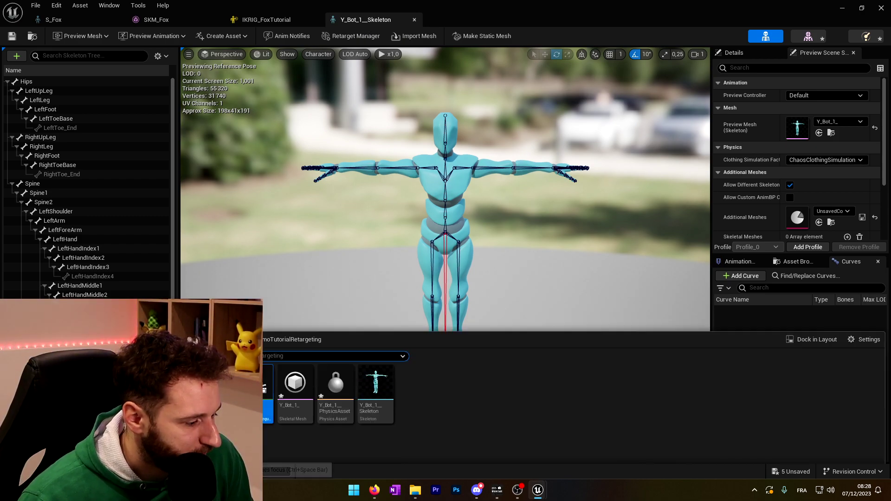
pyautogui.rightClick(425, 408)
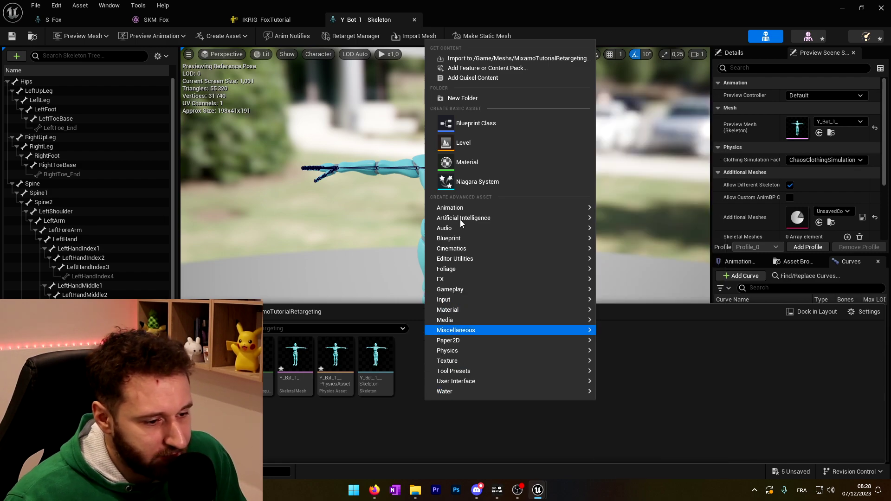
pyautogui.moveTo(464, 207)
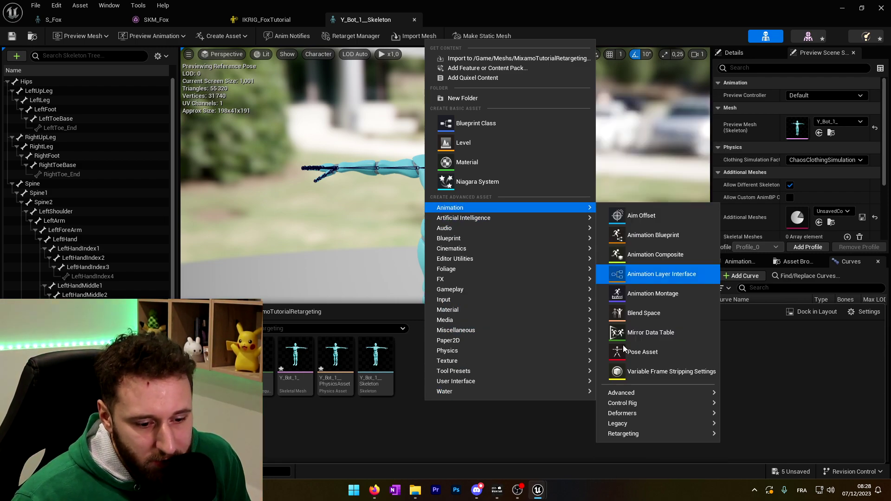
pyautogui.moveTo(639, 436)
pyautogui.click(756, 464)
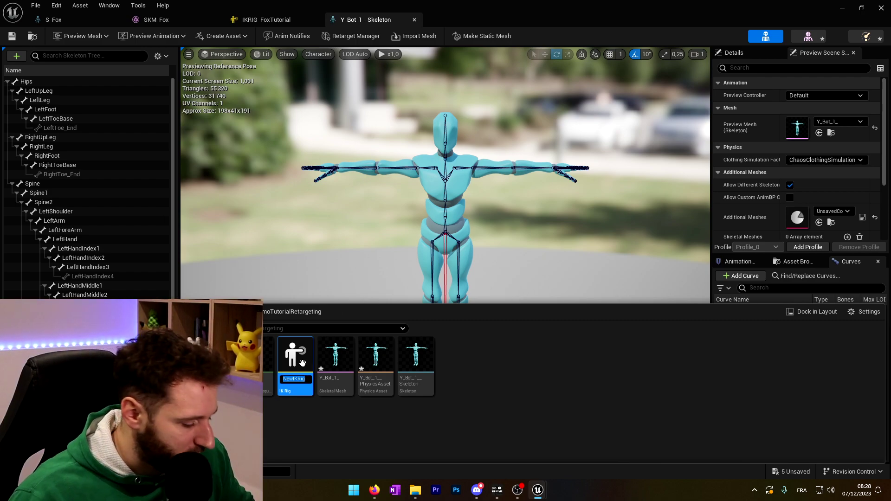
# Name the new rig IKRIG_Mixamo and open it in the IK Rig editor.
pyautogui.write('IKRIG_')
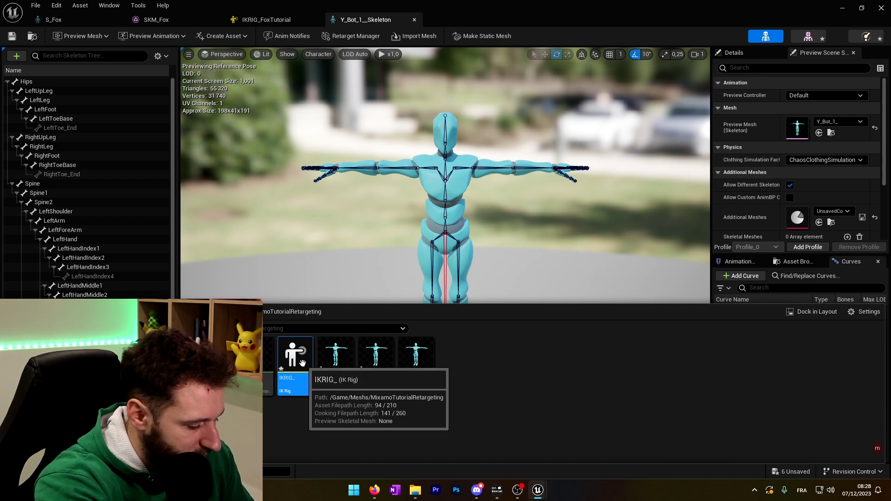
pyautogui.press('F2')
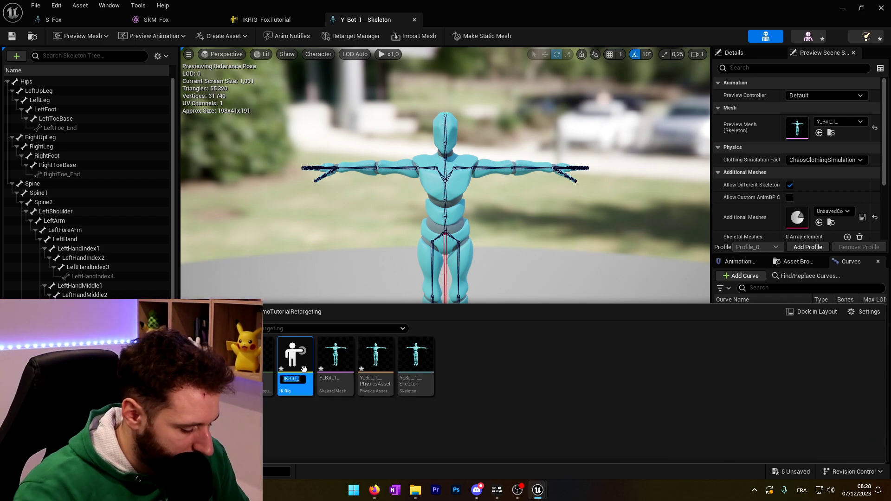
pyautogui.write('Mixa')
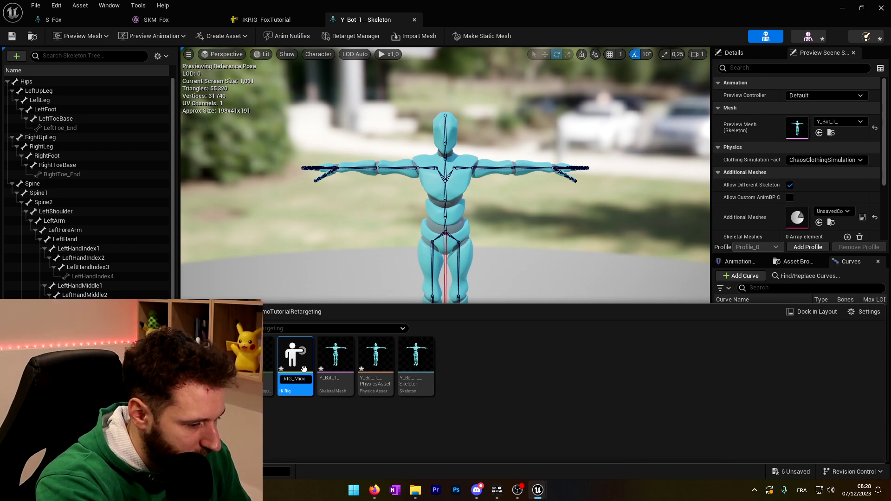
pyautogui.write('mo')
pyautogui.press('Return')
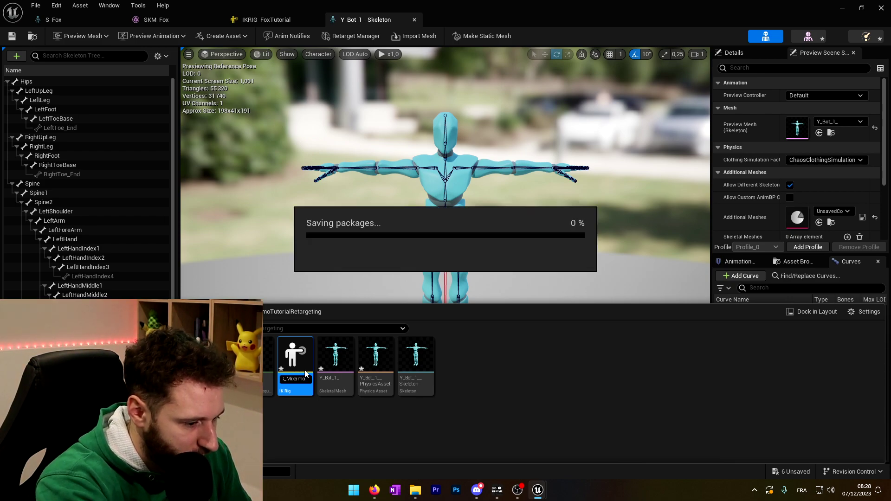
pyautogui.doubleClick(309, 367)
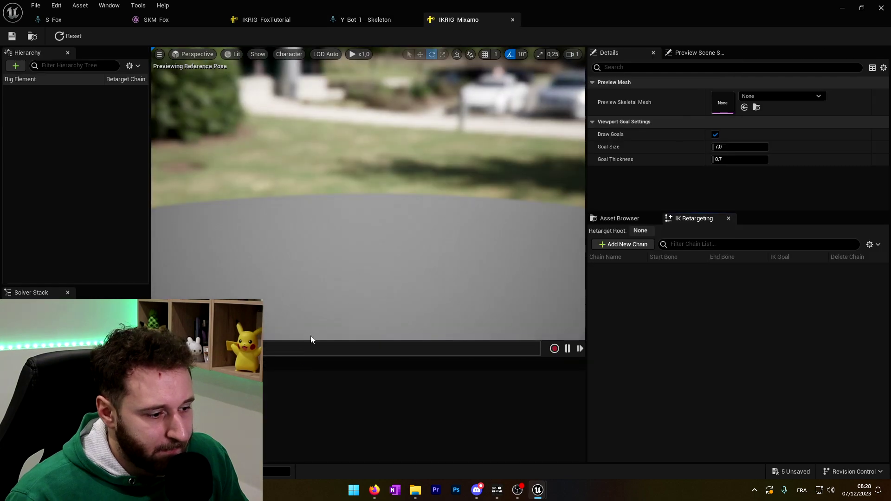
# Set IKRIG_Mixamo's preview skeletal mesh to Y_Bot_1_ and save.
pyautogui.click(750, 95)
pyautogui.scroll(-2, 792, 224)
pyautogui.click(796, 273)
pyautogui.click(12, 35)
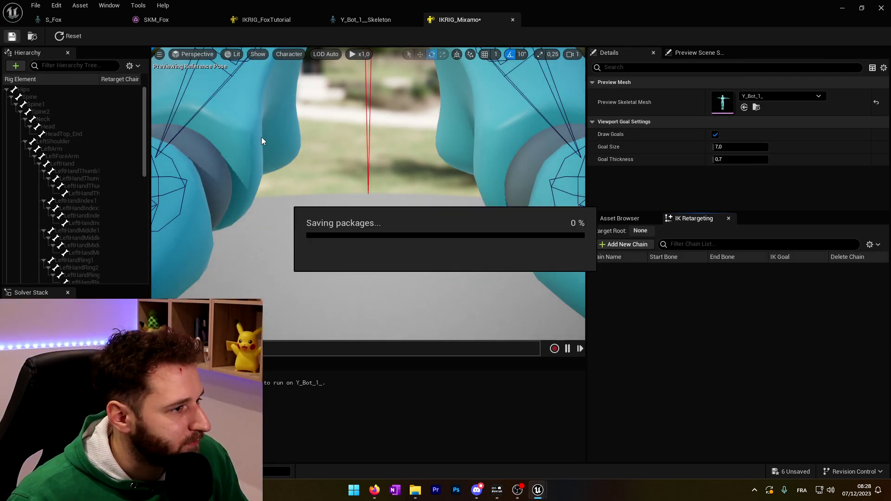
# Add a Head retarget chain running from Neck to HeadTop_End.
pyautogui.scroll(4, 345, 142)
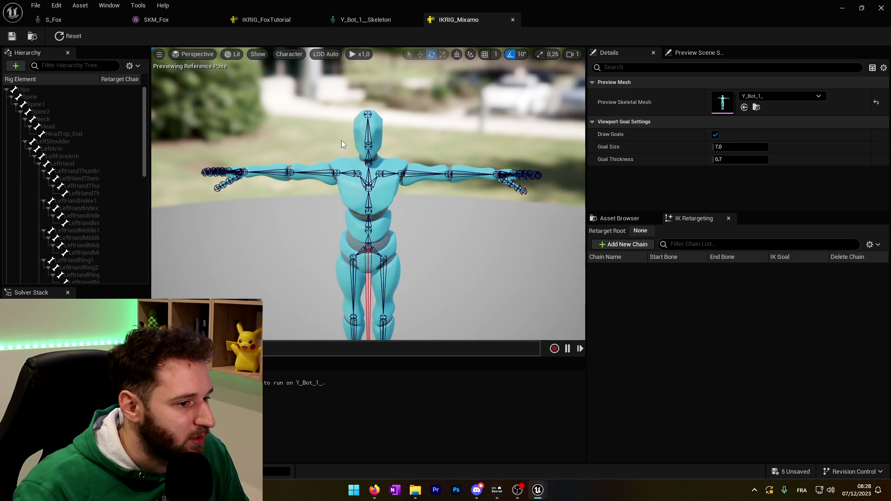
pyautogui.click(48, 121)
pyautogui.keyDown('shift'); pyautogui.click(60, 134); pyautogui.keyUp('shift')
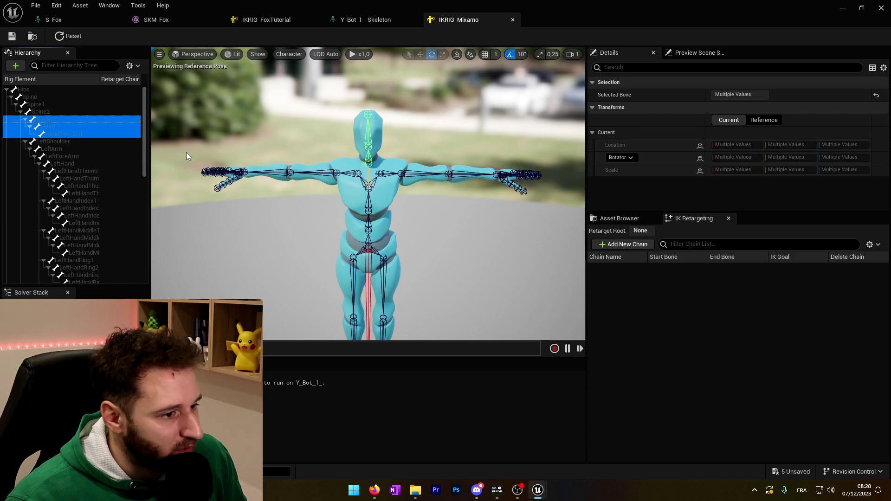
pyautogui.rightClick(54, 123)
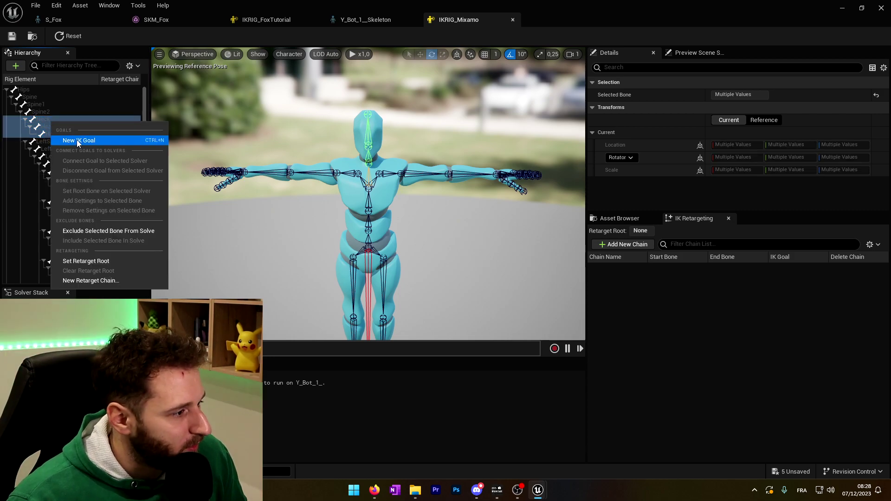
pyautogui.click(92, 280)
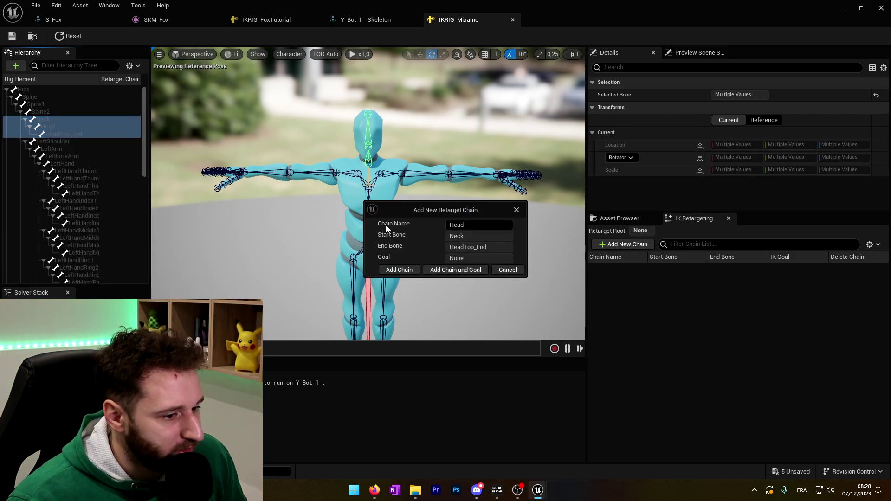
pyautogui.click(395, 270)
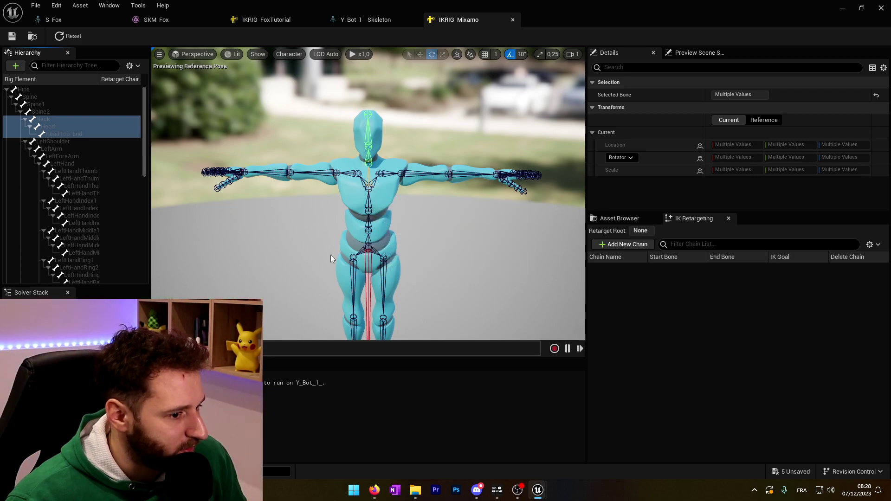
pyautogui.click(49, 142)
# Add LeftArm and RightArm retarget chains, each from shoulder to hand.
pyautogui.keyDown('shift'); pyautogui.click(69, 163); pyautogui.keyUp('shift')
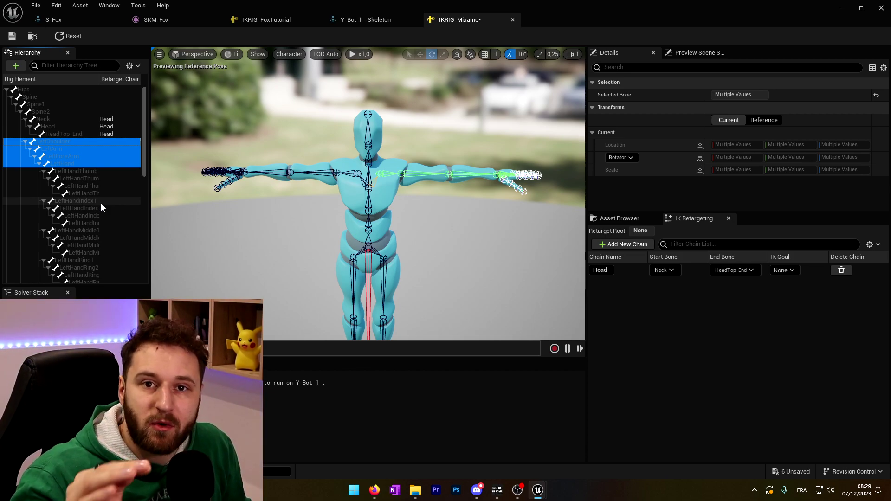
pyautogui.rightClick(67, 164)
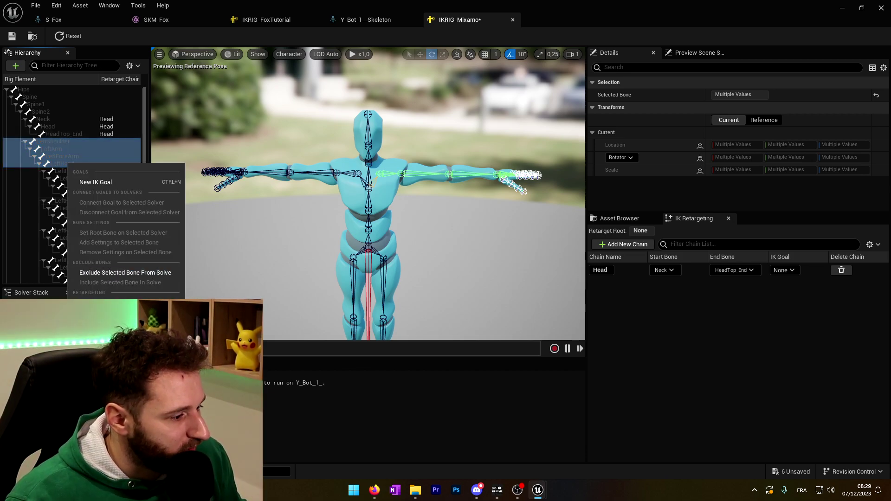
pyautogui.click(116, 302)
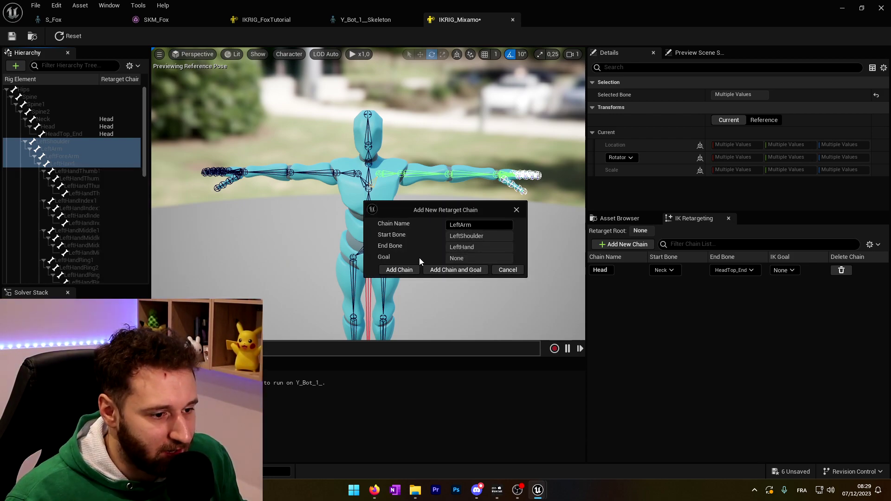
pyautogui.click(399, 270)
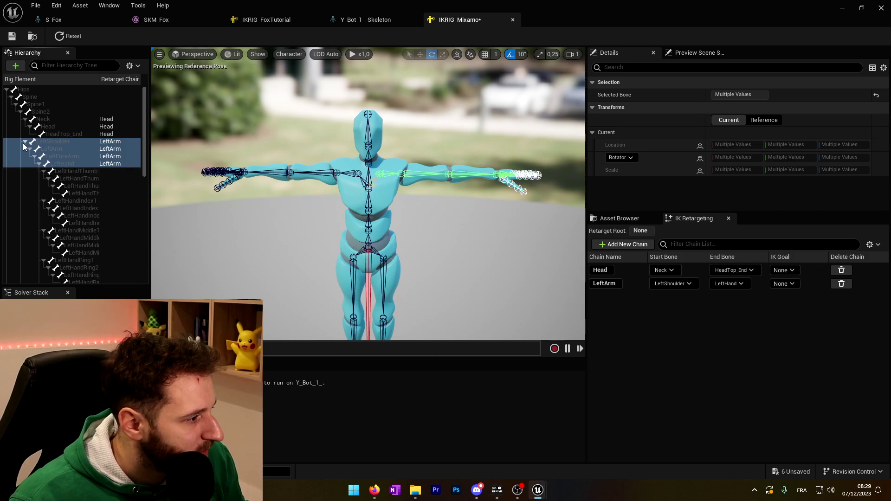
pyautogui.click(24, 142)
pyautogui.click(53, 148)
pyautogui.keyDown('shift'); pyautogui.click(63, 171); pyautogui.keyUp('shift')
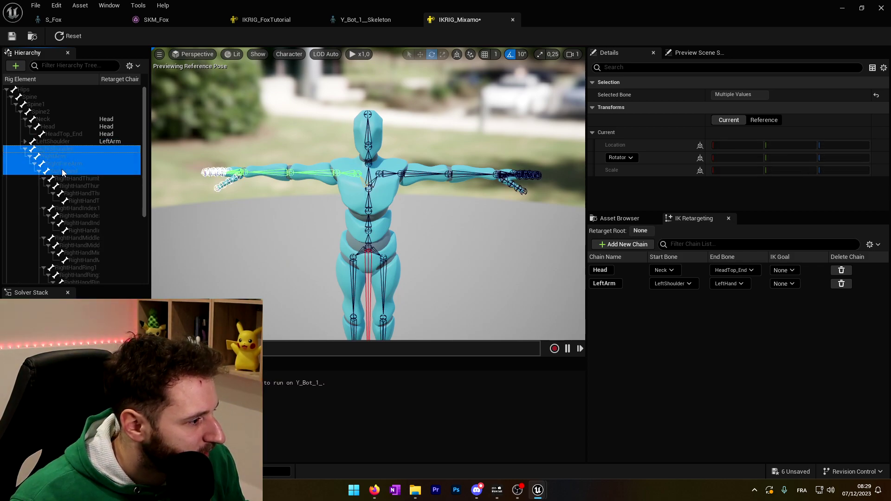
pyautogui.rightClick(63, 171)
pyautogui.click(118, 278)
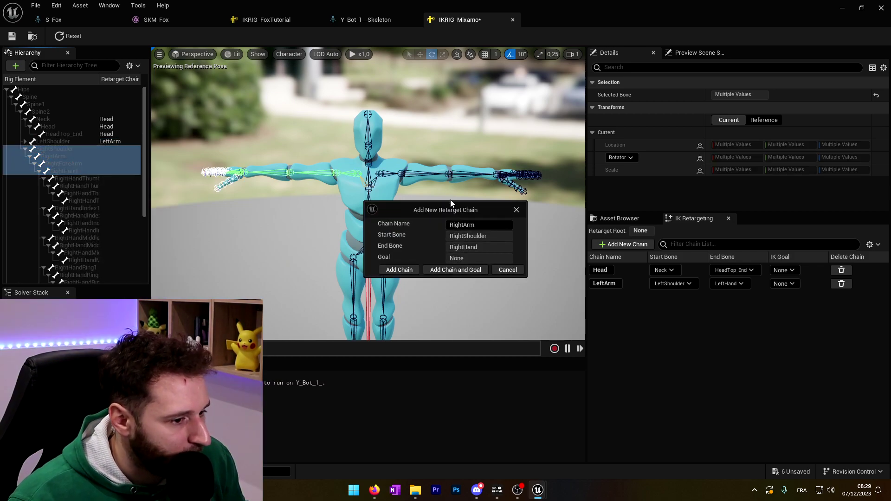
pyautogui.click(399, 270)
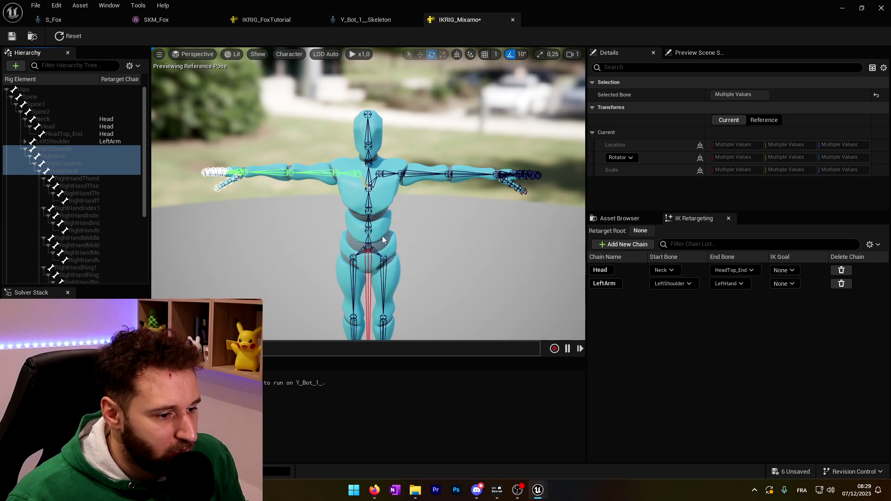
# Add LeftLeg and RightLeg retarget chains, each from UpLeg to Toe_End.
pyautogui.click(24, 149)
pyautogui.click(39, 156)
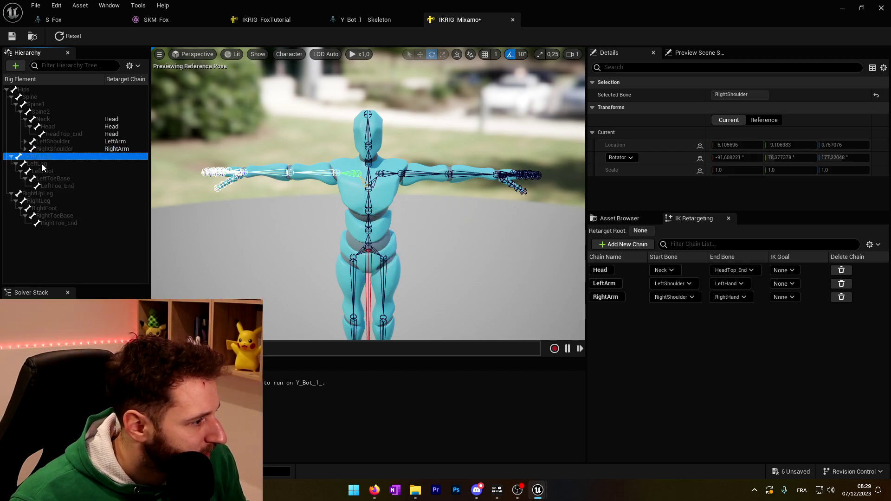
pyautogui.keyDown('shift'); pyautogui.click(56, 185); pyautogui.keyUp('shift')
pyautogui.rightClick(56, 185)
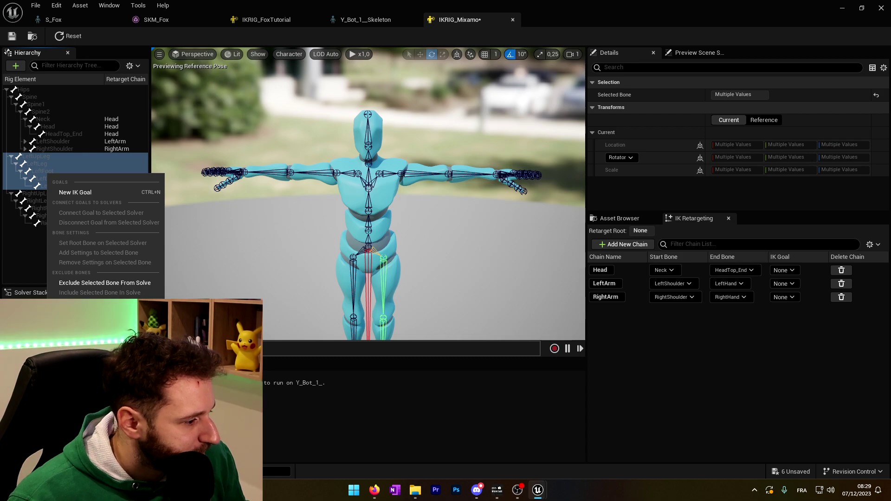
pyautogui.click(102, 313)
pyautogui.click(402, 270)
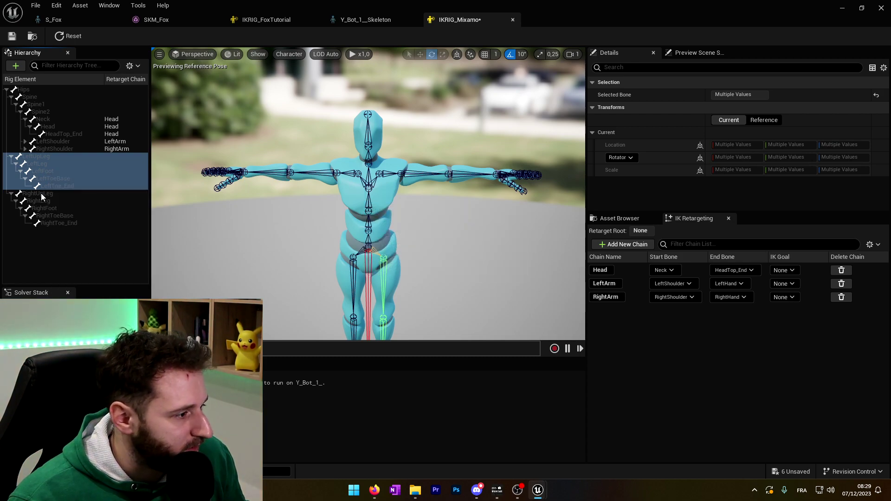
pyautogui.click(42, 194)
pyautogui.keyDown('shift'); pyautogui.click(50, 223); pyautogui.keyUp('shift')
pyautogui.rightClick(50, 222)
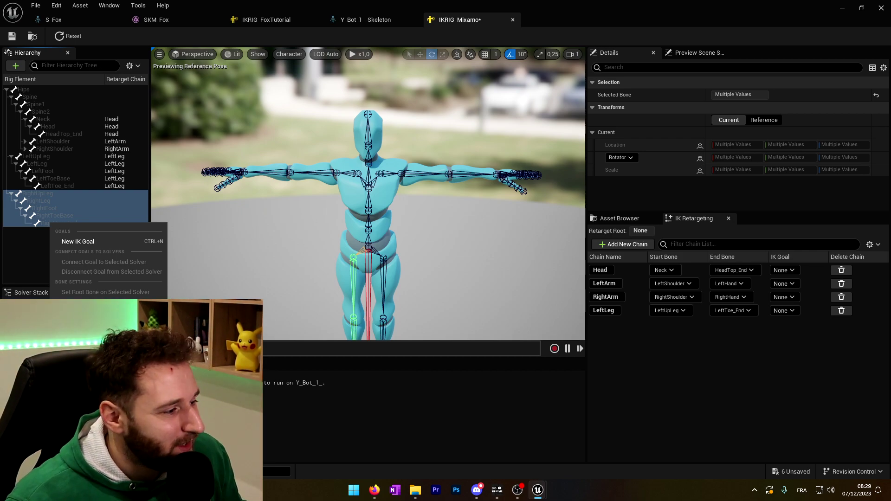
pyautogui.click(102, 343)
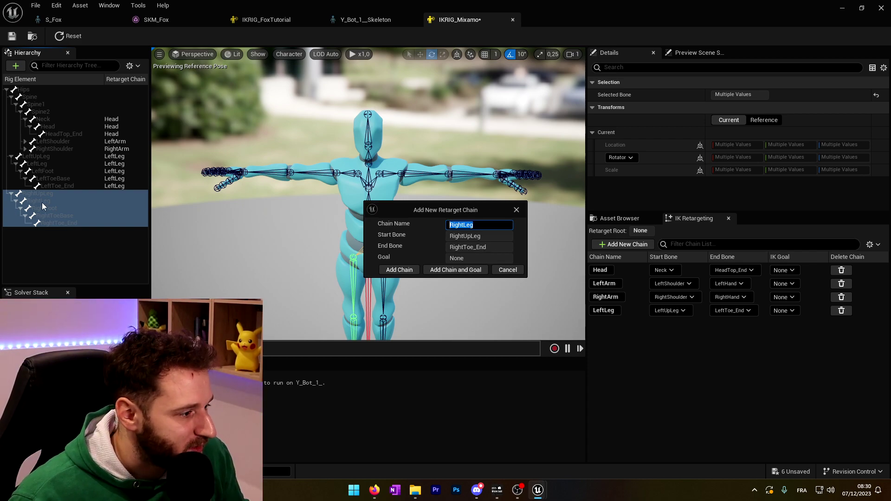
pyautogui.click(399, 270)
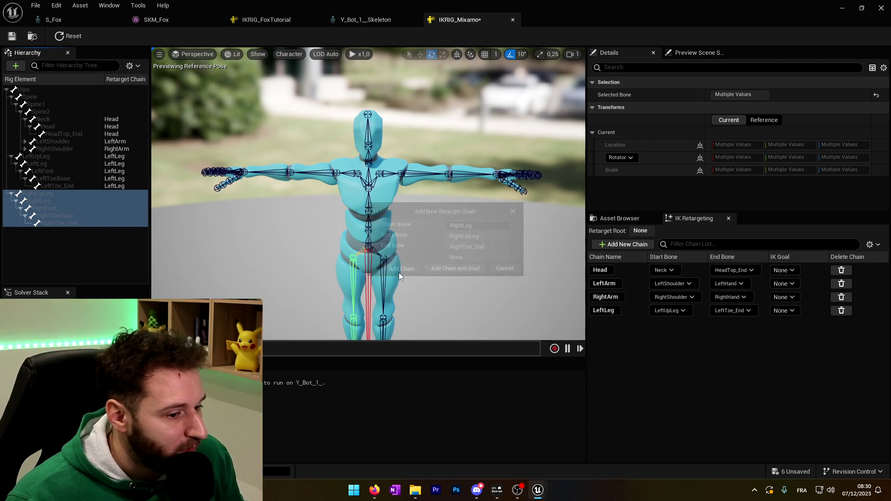
pyautogui.click(37, 98)
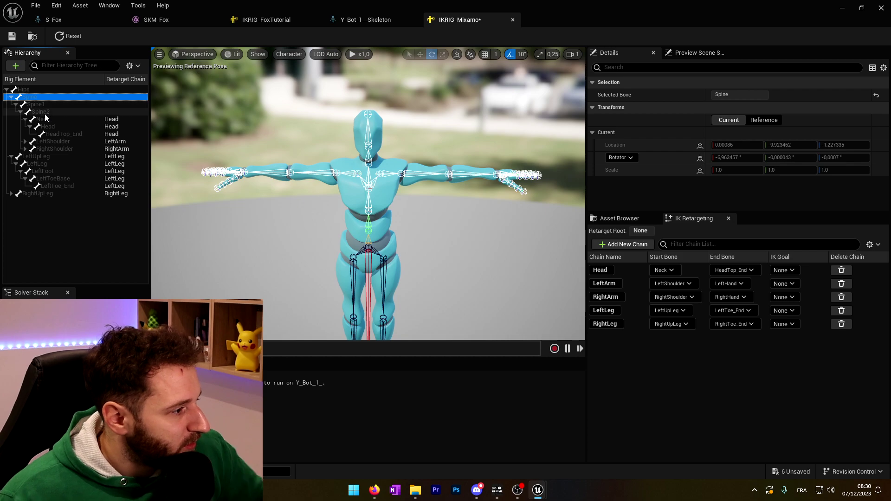
# Add a Spine retarget chain from Spine to Spine2.
pyautogui.keyDown('shift'); pyautogui.click(49, 113); pyautogui.keyUp('shift')
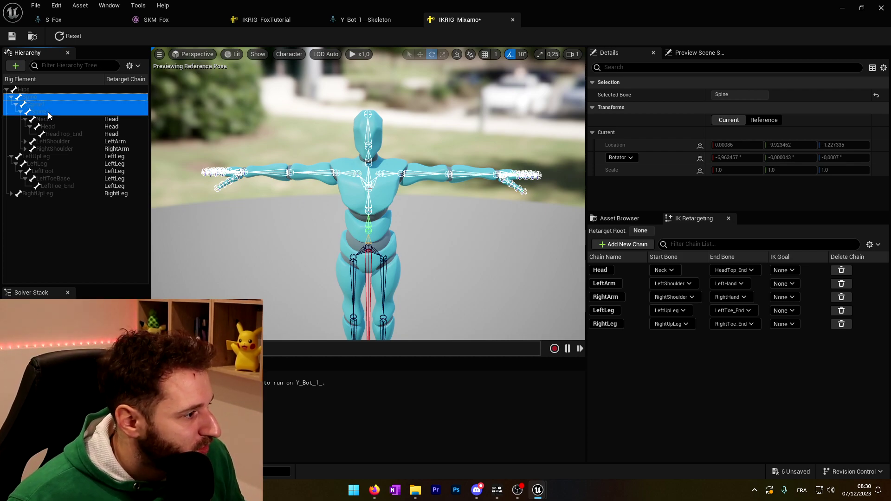
pyautogui.rightClick(48, 112)
pyautogui.click(97, 271)
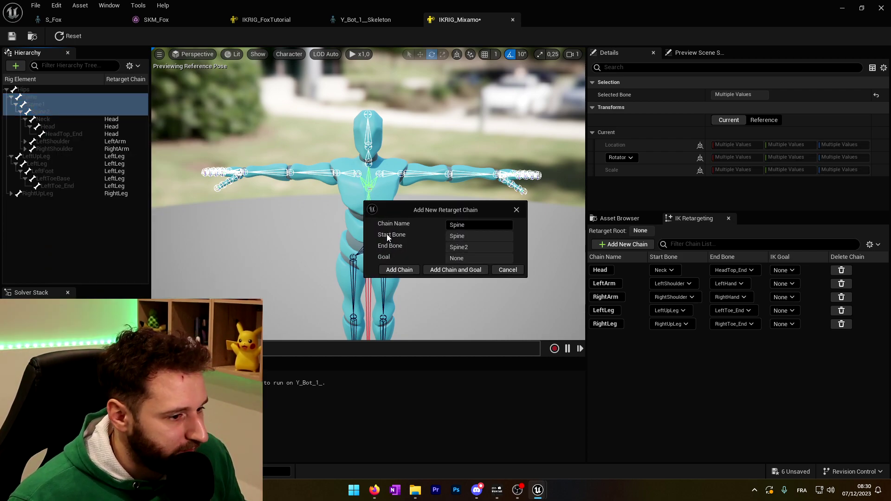
pyautogui.click(398, 270)
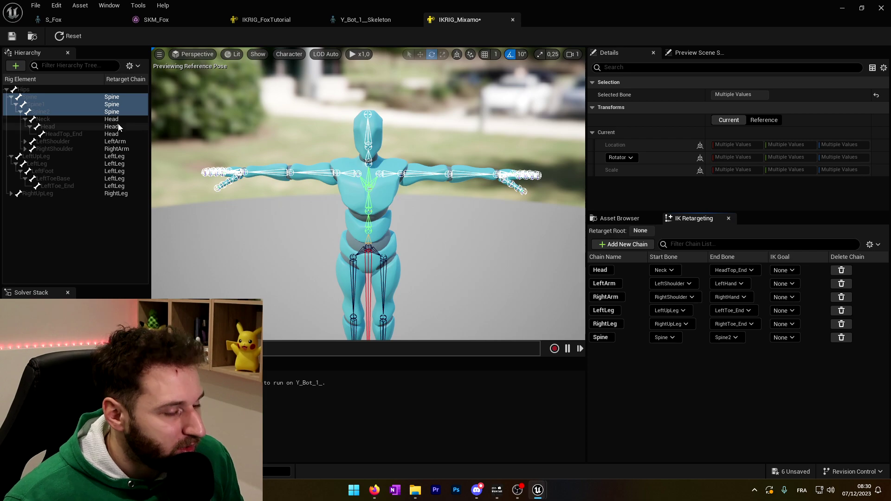
# Set Hips as the Mixamo rig's retarget root.
pyautogui.click(28, 91)
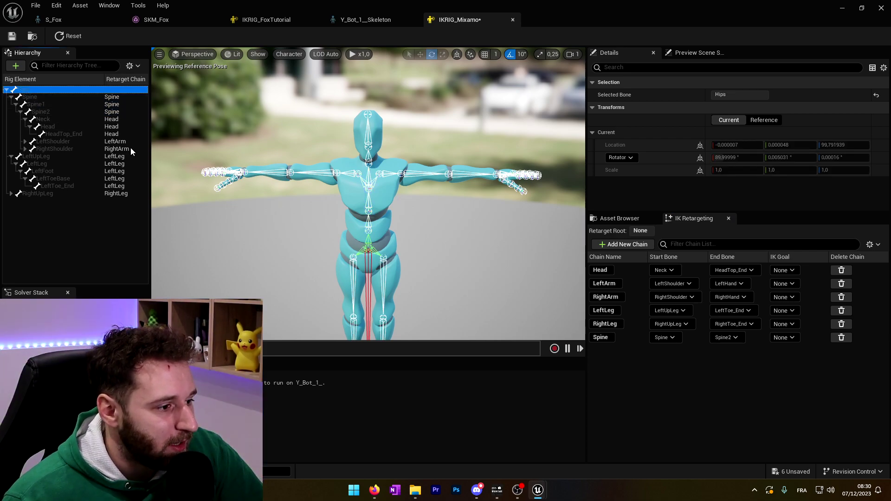
pyautogui.click(27, 98)
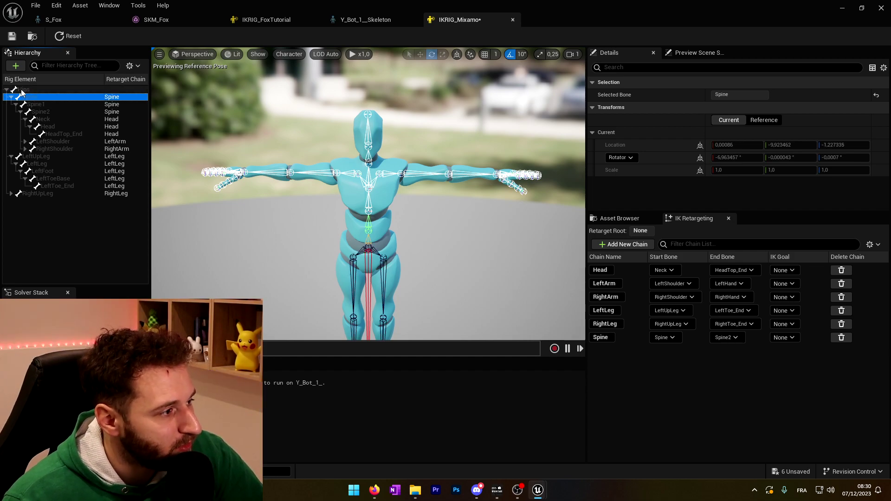
pyautogui.rightClick(26, 90)
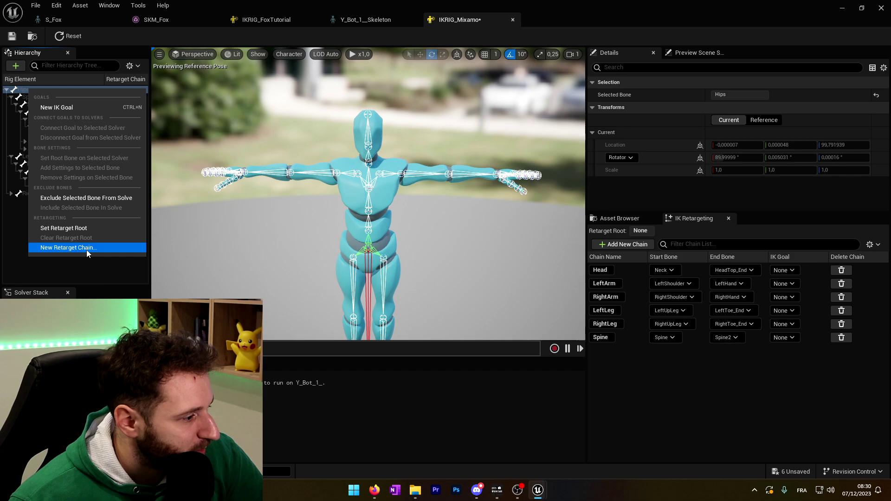
pyautogui.click(70, 230)
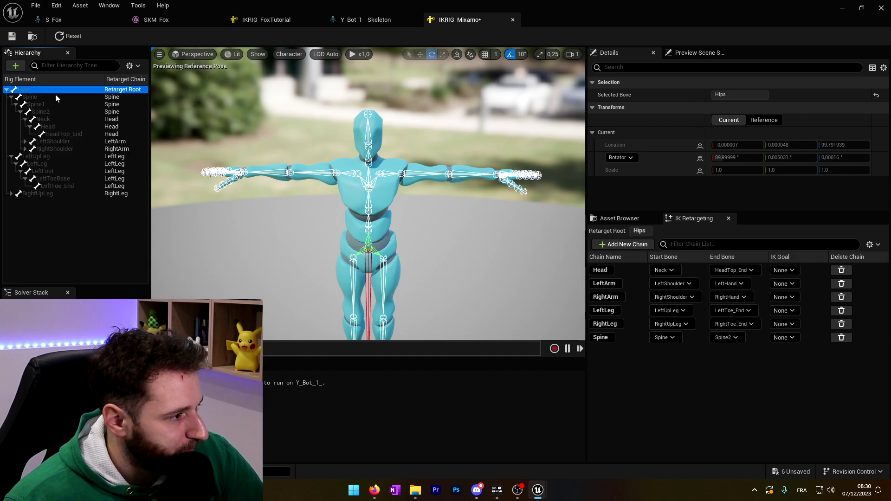
# Compare the fox rig's root and pelvis bones against the Y_Bot skeleton.
pyautogui.click(286, 19)
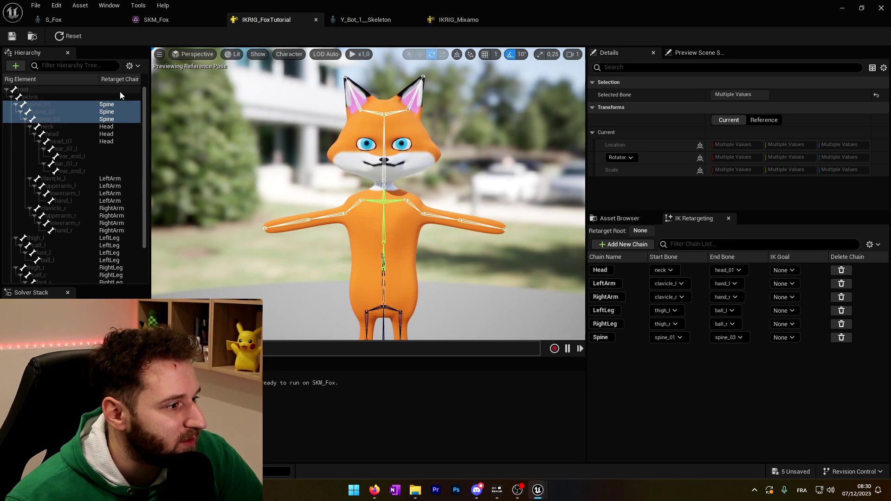
pyautogui.moveTo(150, 115); pyautogui.dragTo(185, 116)
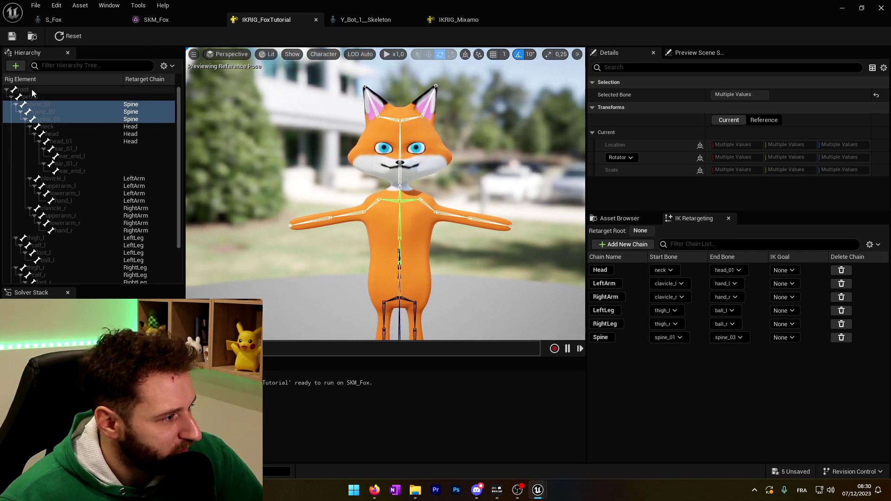
pyautogui.click(31, 89)
pyautogui.click(37, 97)
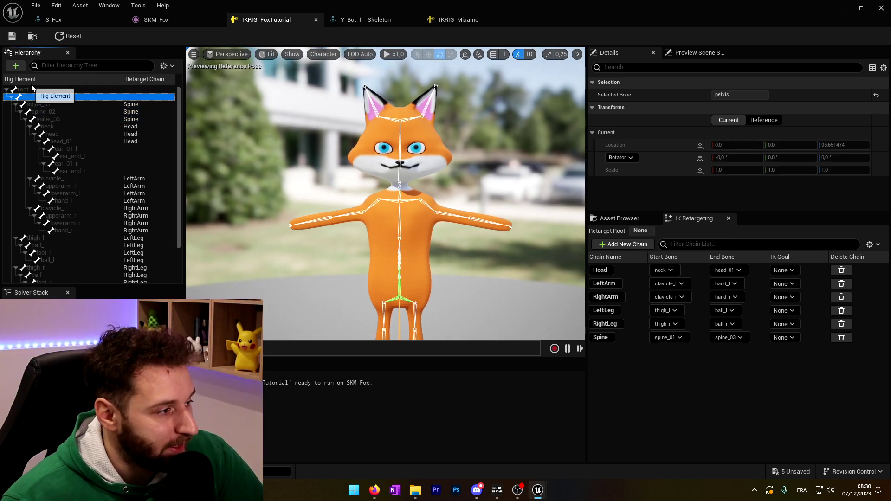
pyautogui.click(375, 20)
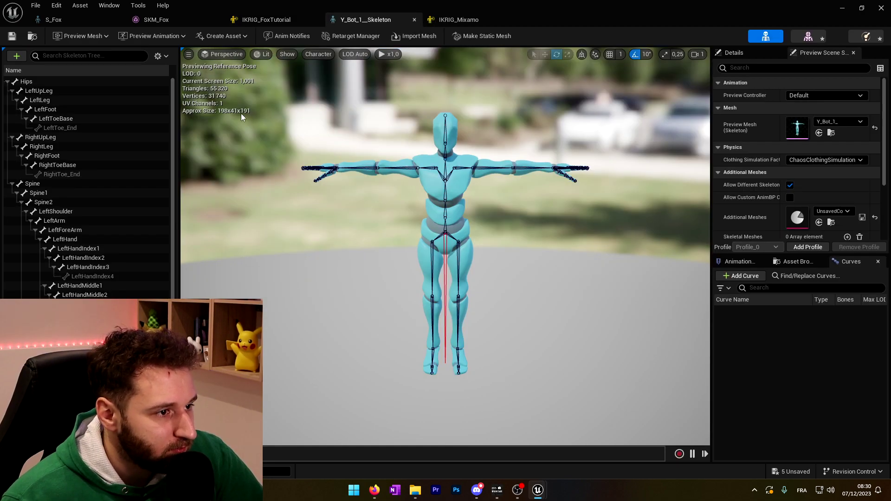
pyautogui.click(266, 19)
pyautogui.click(17, 91)
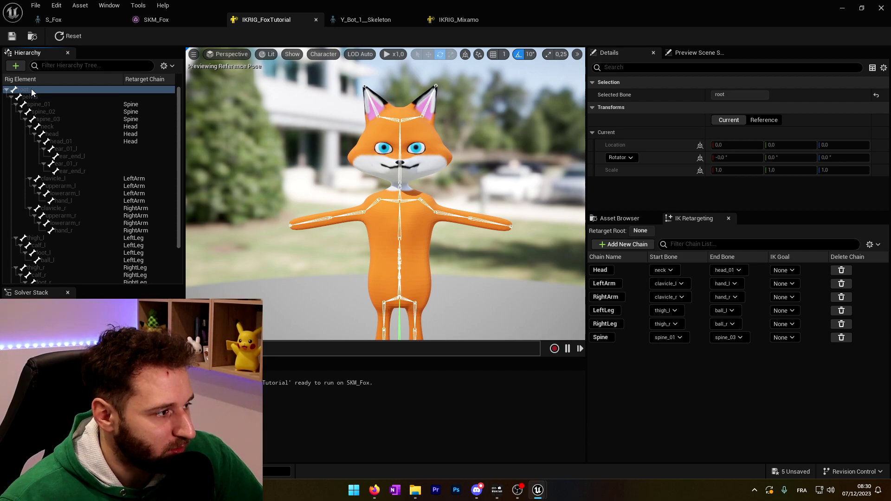
pyautogui.click(33, 97)
pyautogui.rightClick(33, 98)
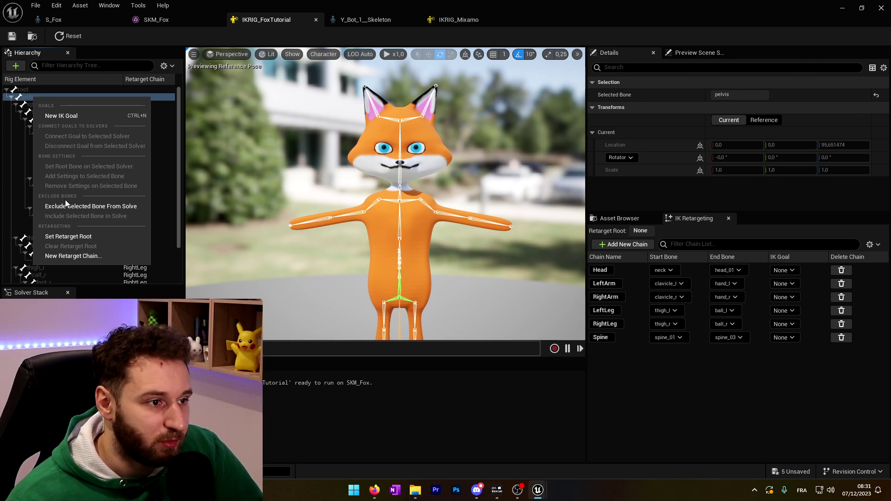
pyautogui.click(65, 204)
# After checking the mannequin's Hips bone, set pelvis as the fox rig's retarget root.
pyautogui.click(366, 20)
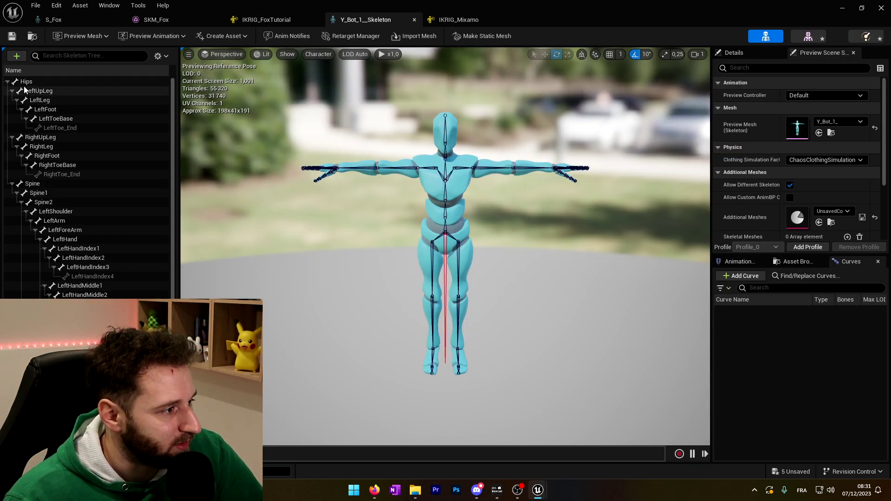
pyautogui.click(433, 241)
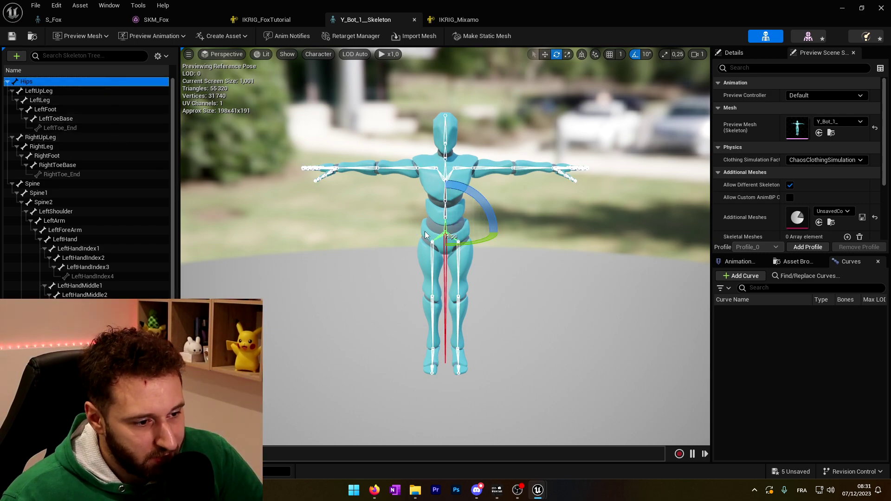
pyautogui.click(261, 20)
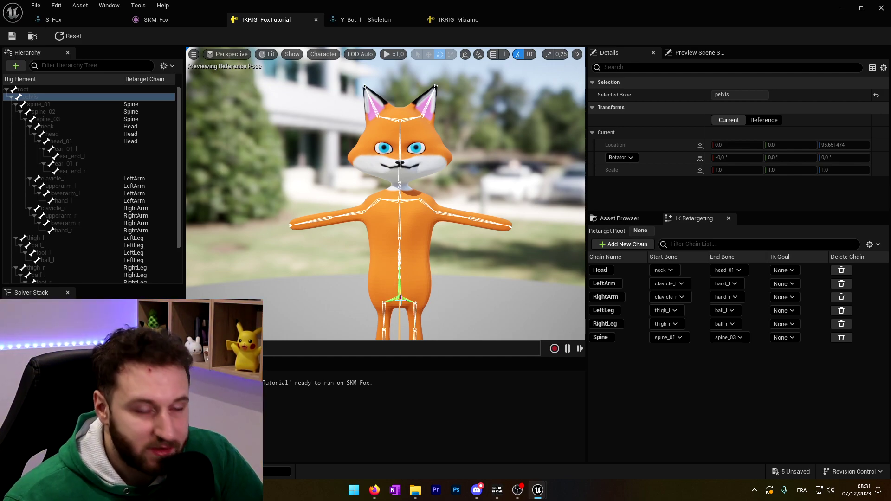
pyautogui.rightClick(52, 97)
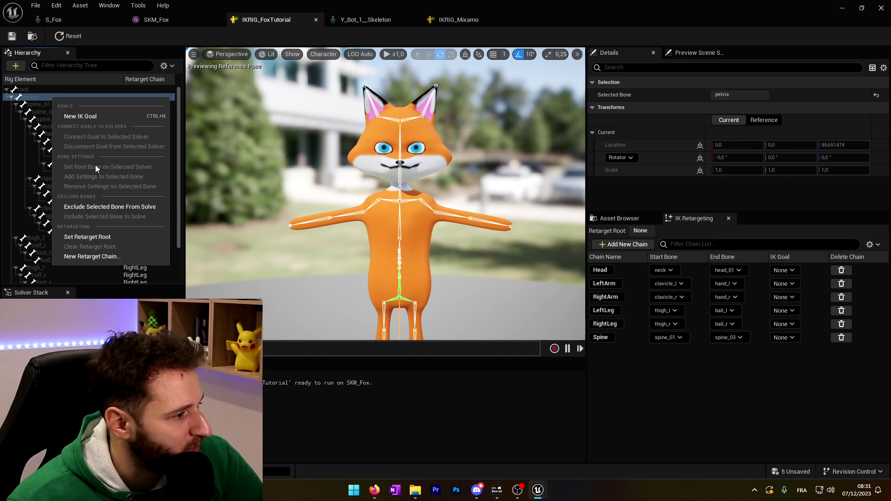
pyautogui.click(98, 235)
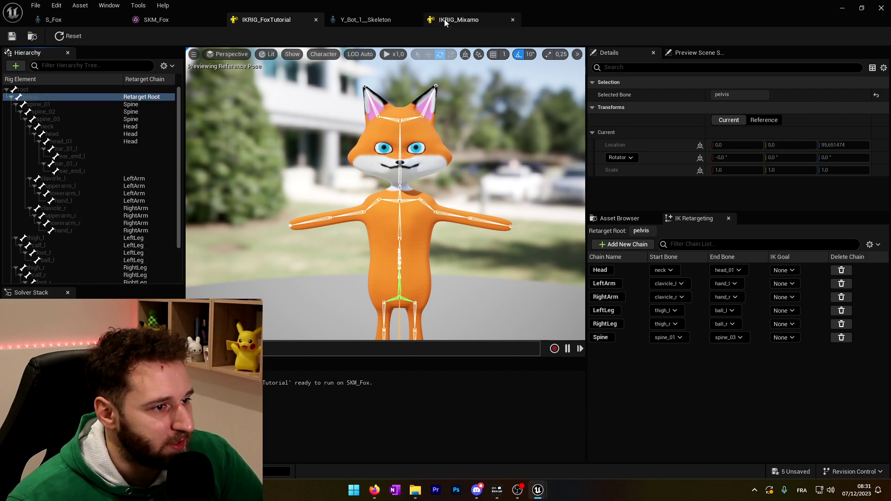
pyautogui.click(458, 19)
pyautogui.click(339, 20)
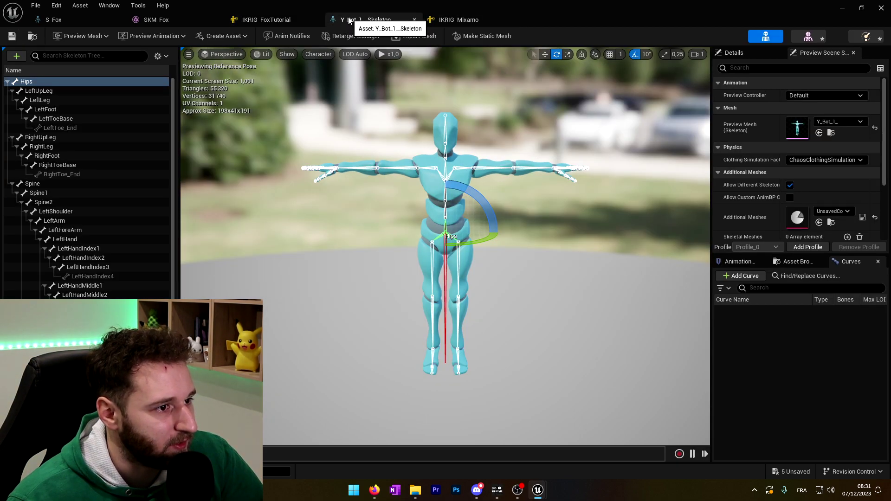
# Create an IK Retargeter asset named IKRetargeter_Mixamo in the retargeting folder.
pyautogui.click(283, 21)
pyautogui.click(158, 19)
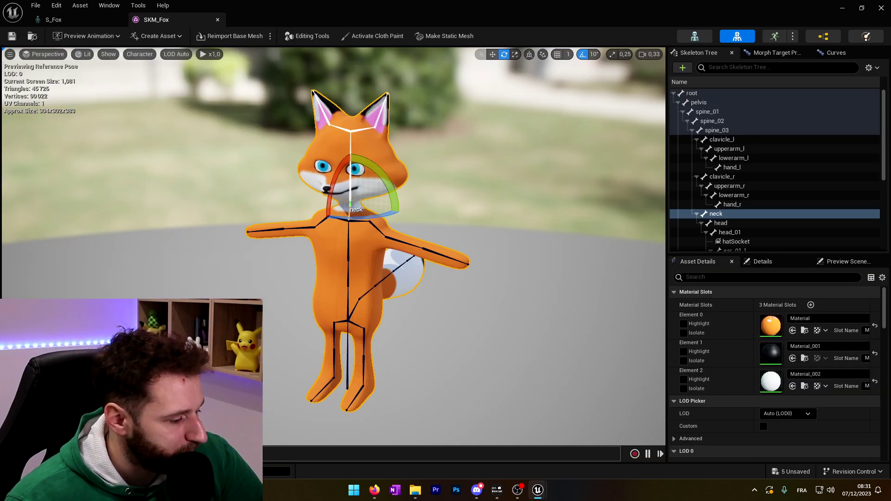
pyautogui.hotkey('ctrl', 'space')
pyautogui.rightClick(469, 367)
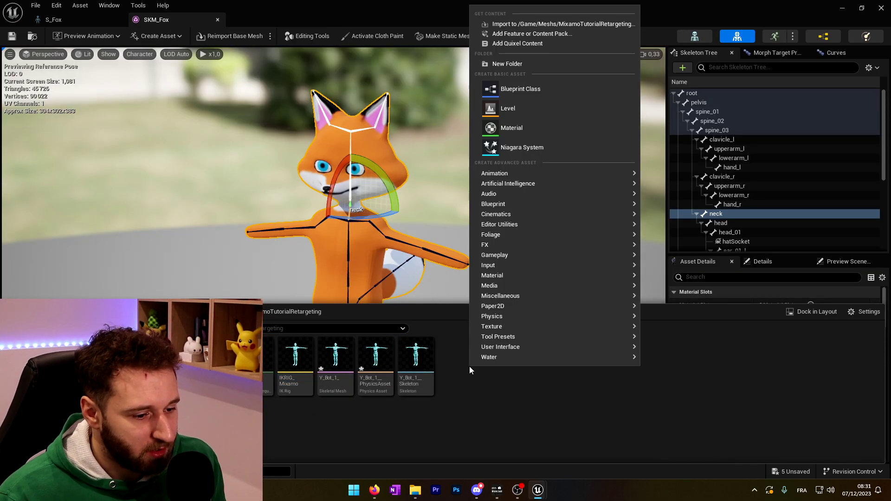
pyautogui.moveTo(496, 173)
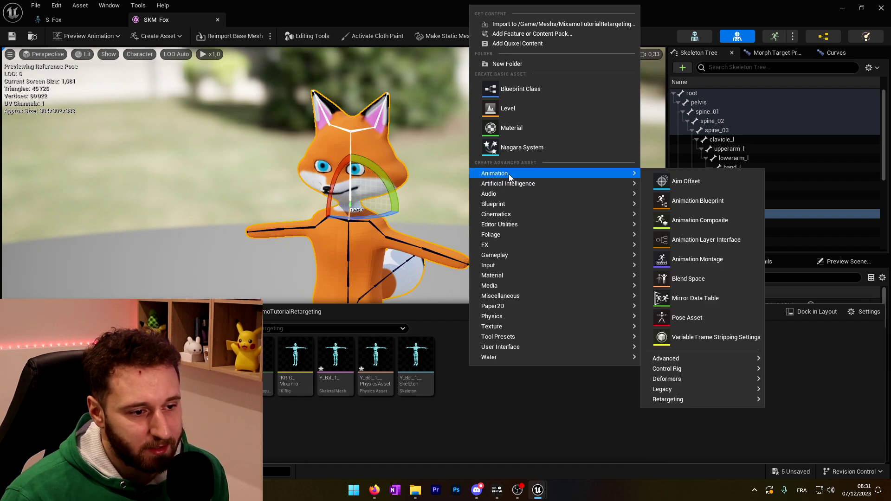
pyautogui.moveTo(687, 398)
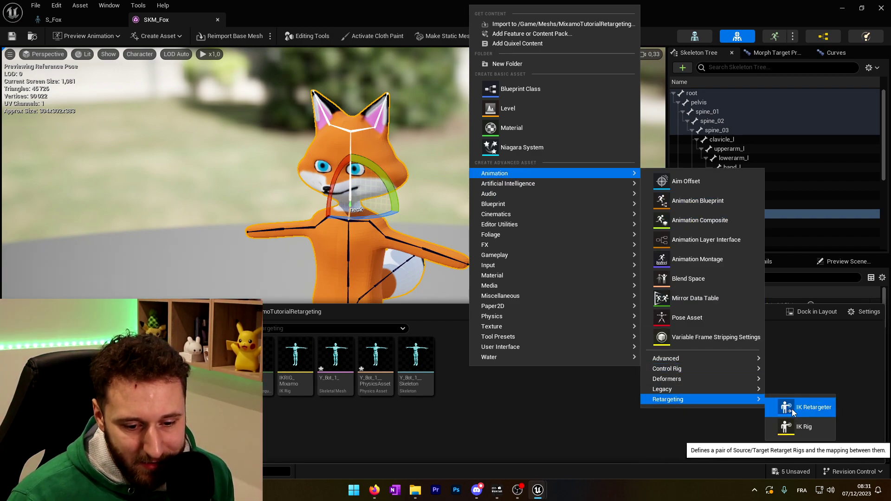
pyautogui.click(817, 410)
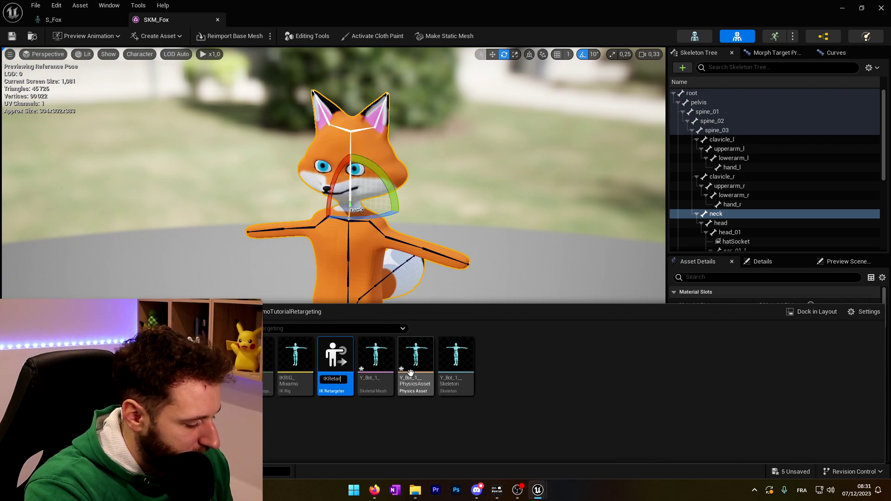
pyautogui.write('IKRetargeter_Mixamo')
pyautogui.press('Return')
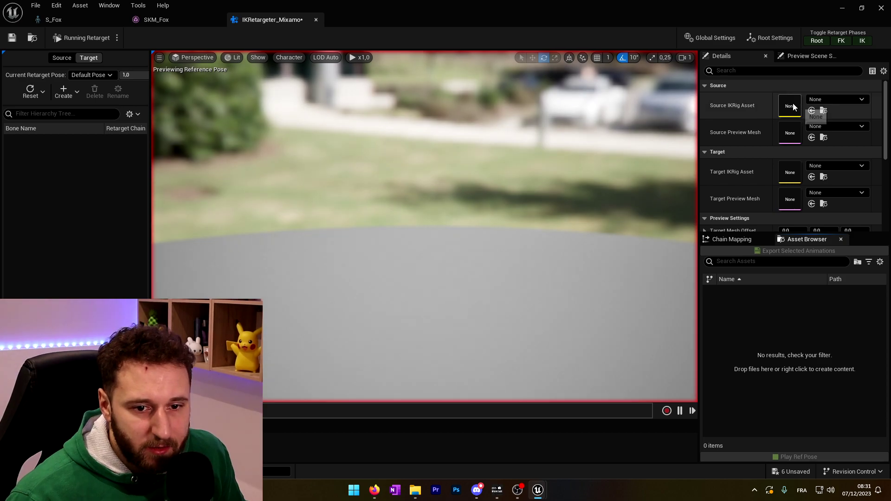
# Set the retargeter's Source IKRig to IKRIG_Mixamo and Target IKRig to IKRIG_FoxTutorial.
pyautogui.moveTo(702, 199); pyautogui.dragTo(625, 200)
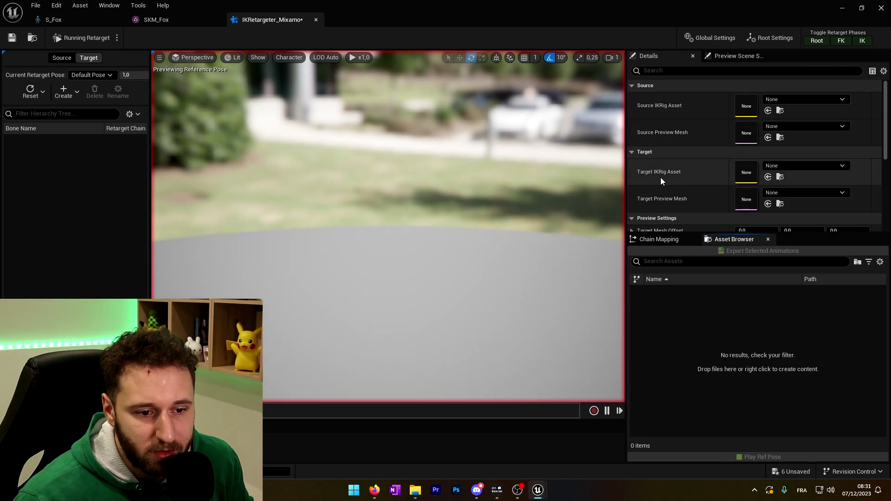
pyautogui.click(795, 99)
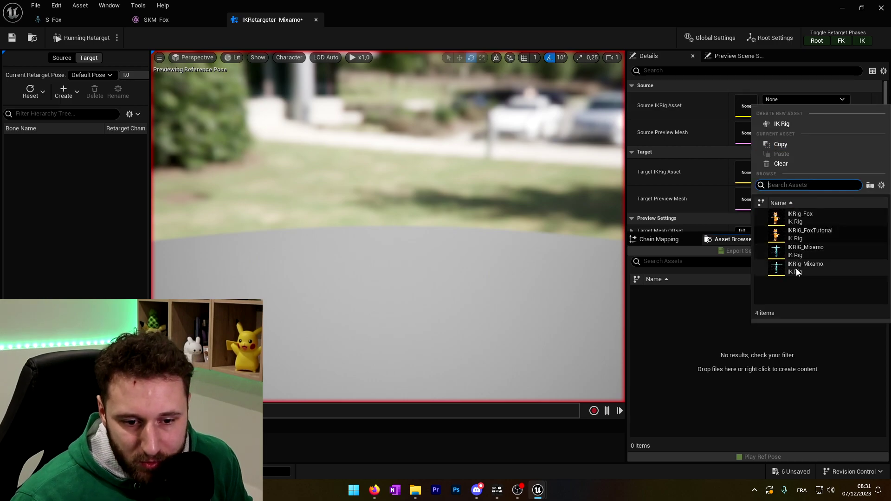
pyautogui.moveTo(793, 255)
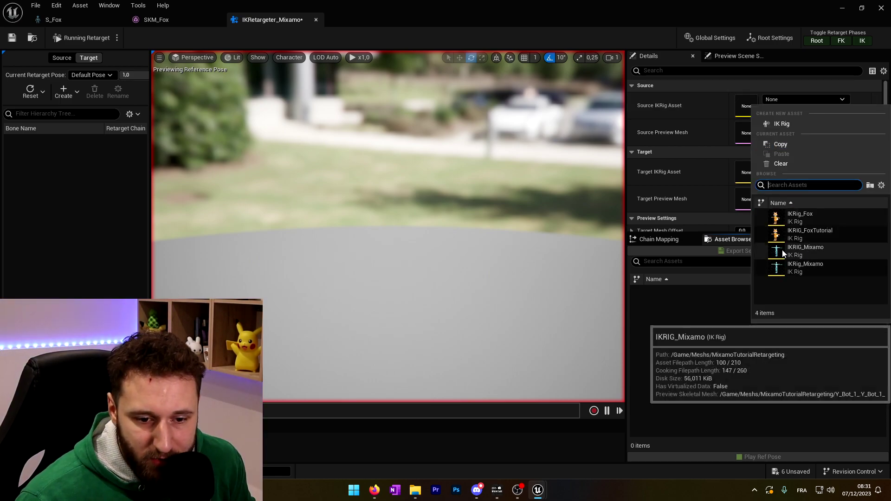
pyautogui.click(782, 250)
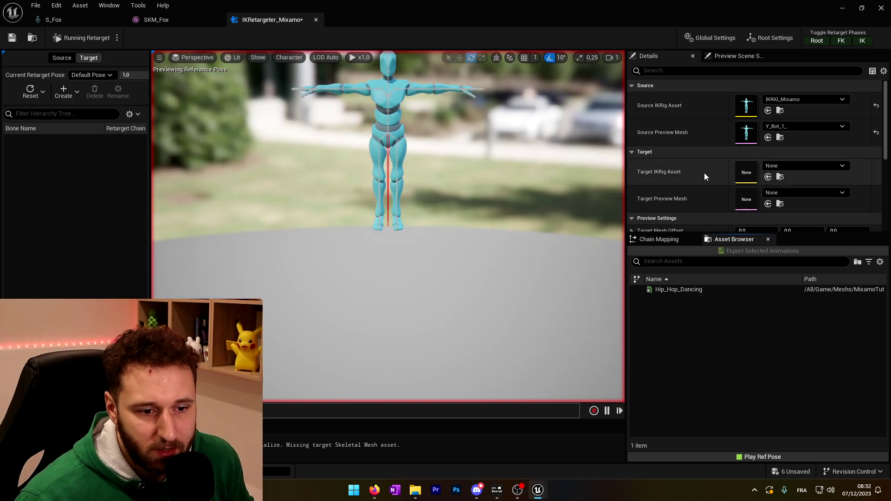
pyautogui.click(779, 166)
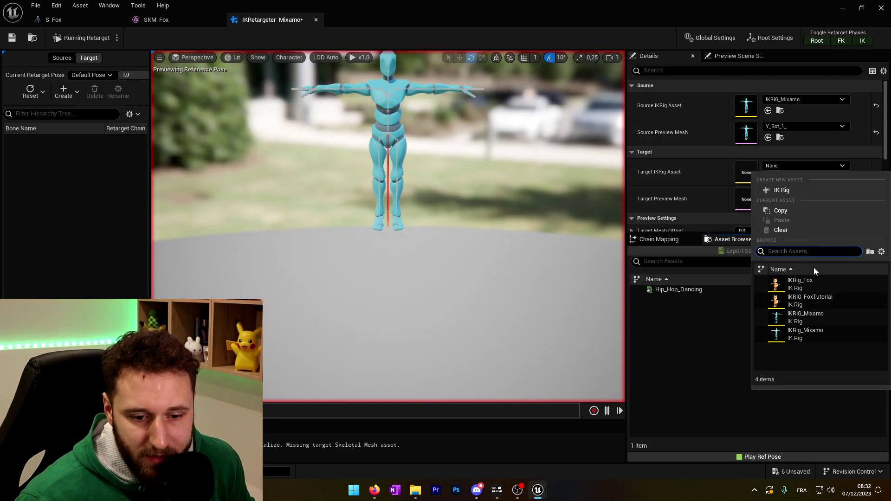
pyautogui.click(817, 302)
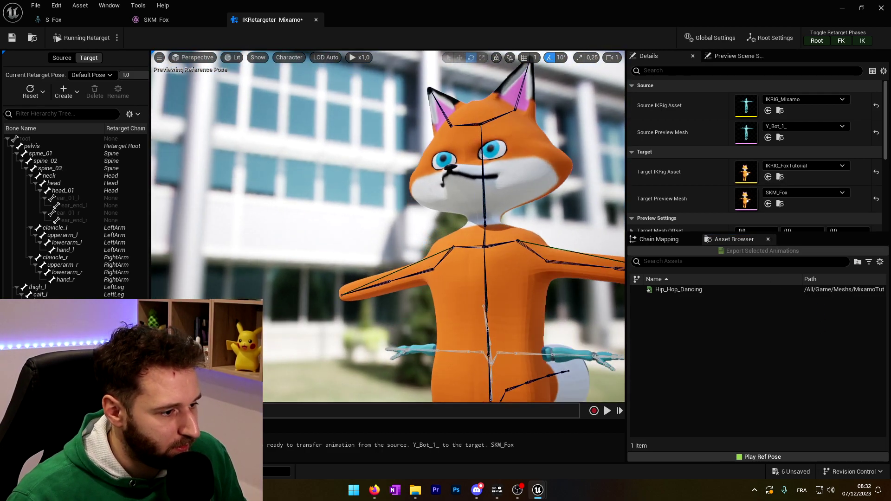
# Shift the fox beside Y Bot with Target Mesh Offset X and review the Chain Mapping.
pyautogui.scroll(-3, 721, 175)
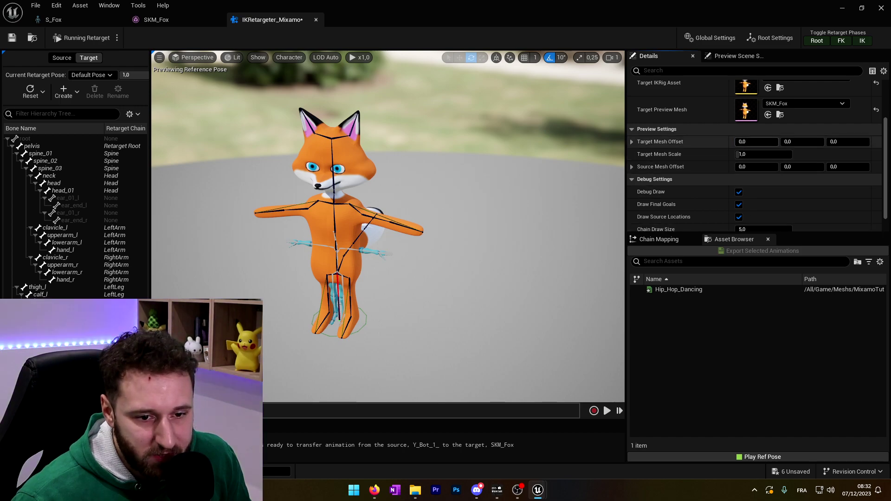
pyautogui.moveTo(757, 141); pyautogui.dragTo(789, 141)
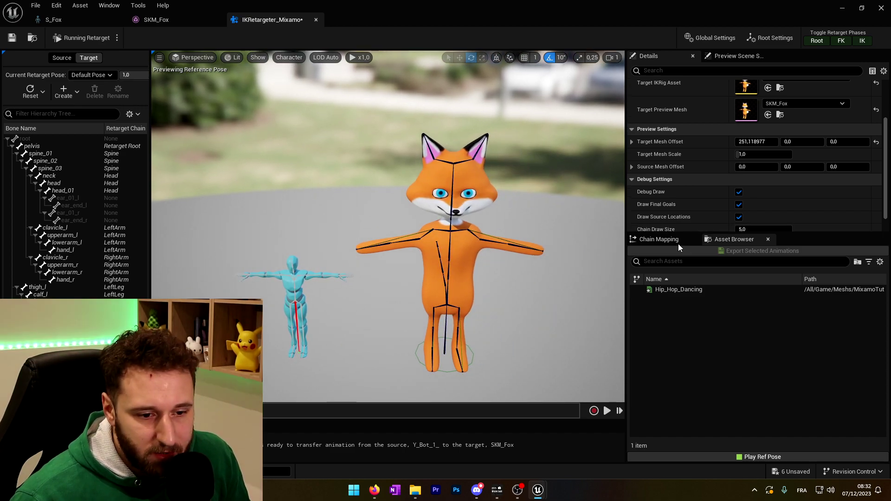
pyautogui.click(658, 241)
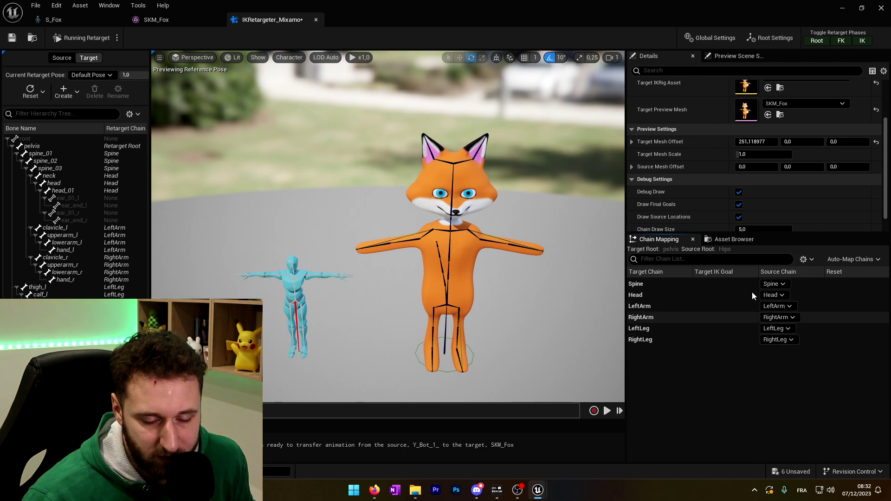
# Preview Hip_Hop_Dancing retargeted onto the fox and orbit around it.
pyautogui.click(727, 241)
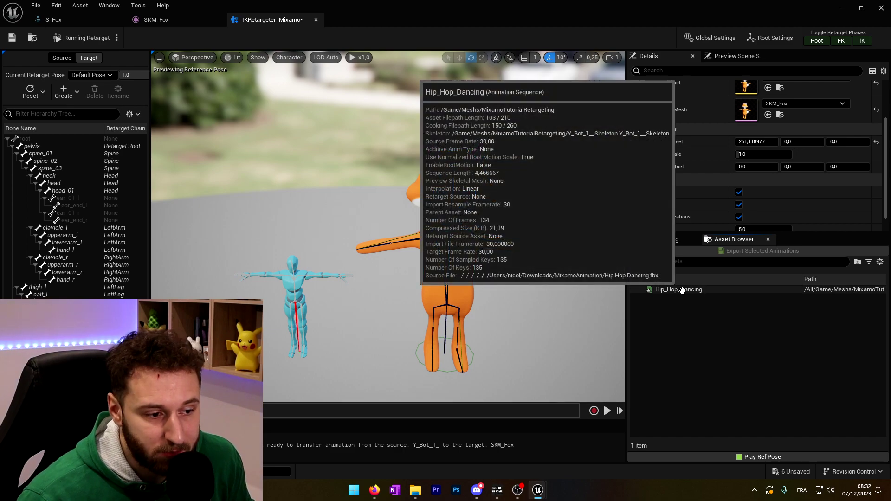
pyautogui.click(679, 290)
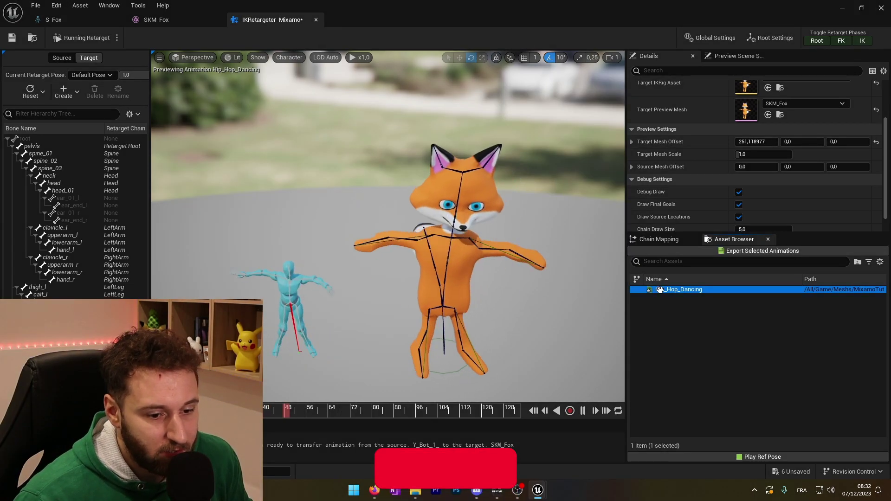
pyautogui.moveTo(662, 289)
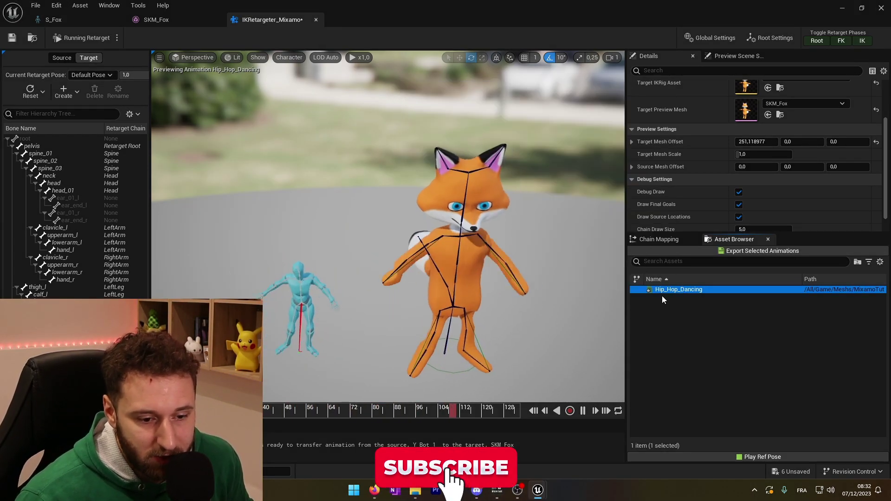
pyautogui.moveTo(523, 280); pyautogui.dragTo(464, 272)
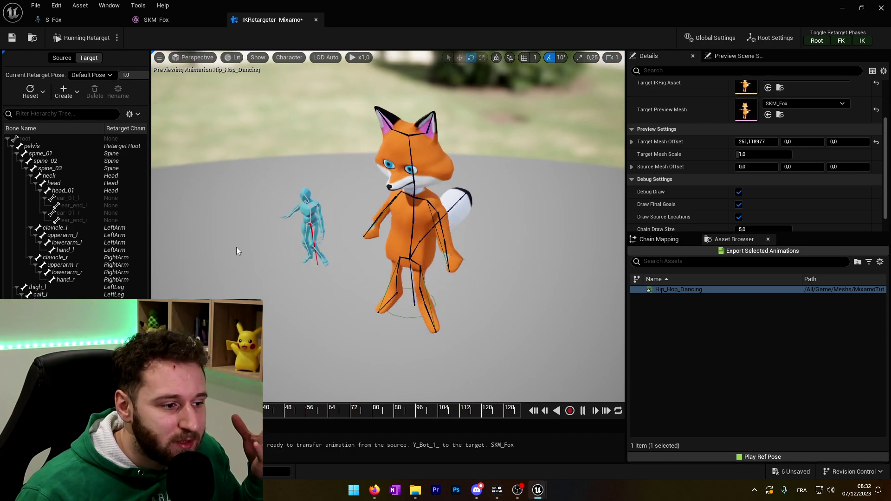
# Select the Twist Dance animation on the Mixamo page in Firefox.
pyautogui.moveTo(378, 489)
pyautogui.click(424, 445)
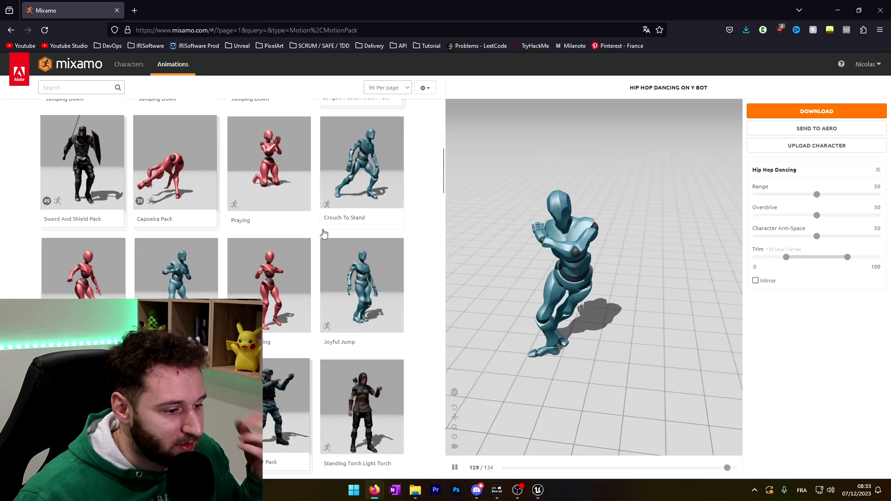
pyautogui.scroll(1, 309, 251)
pyautogui.scroll(3, 310, 251)
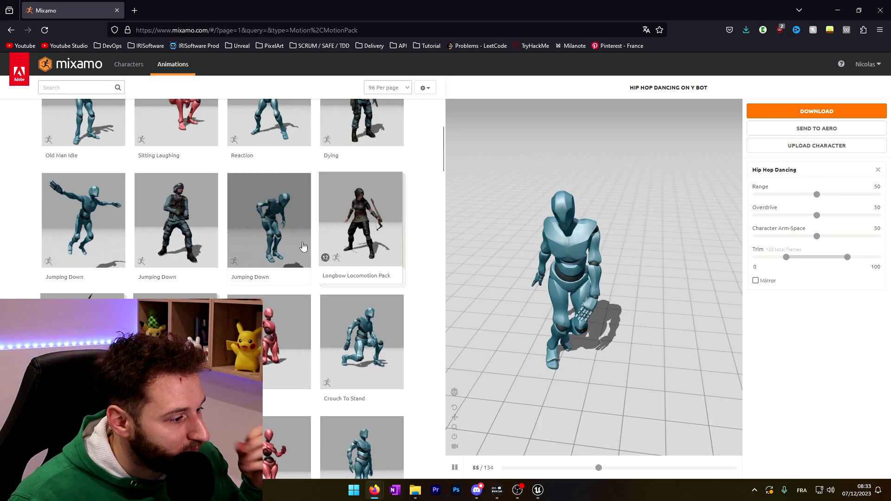
pyautogui.scroll(3, 299, 246)
pyautogui.scroll(1, 299, 237)
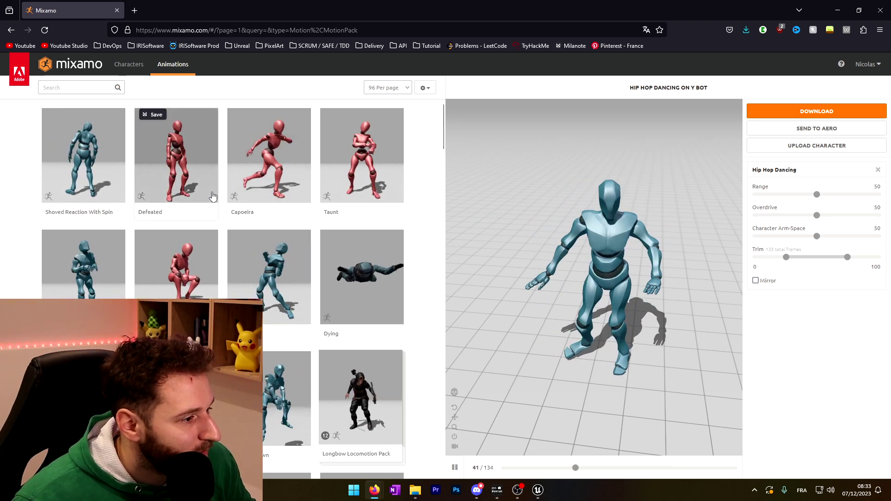
pyautogui.scroll(-15, 260, 205)
pyautogui.click(267, 212)
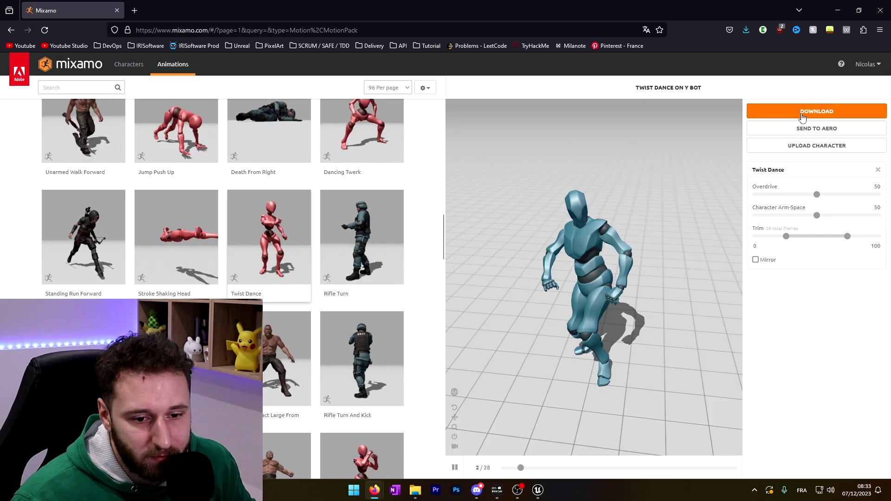
# Download Twist Dance as an FBX Binary file without skin.
pyautogui.click(802, 114)
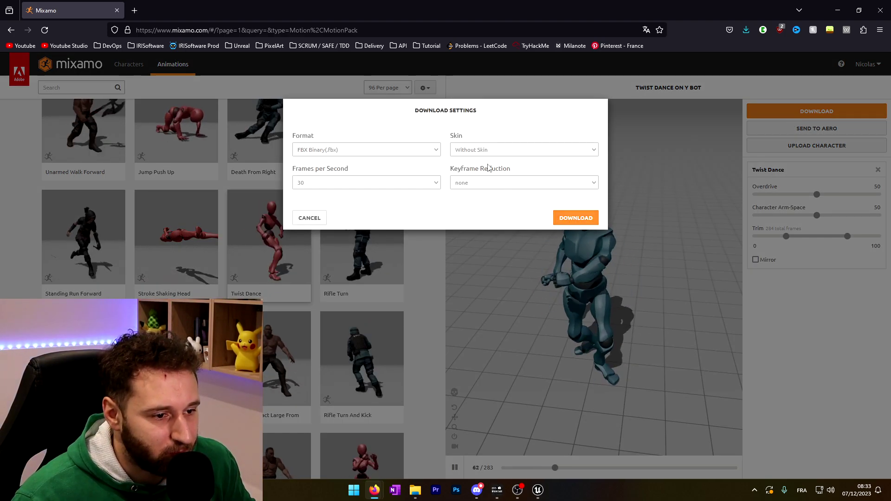
pyautogui.click(569, 214)
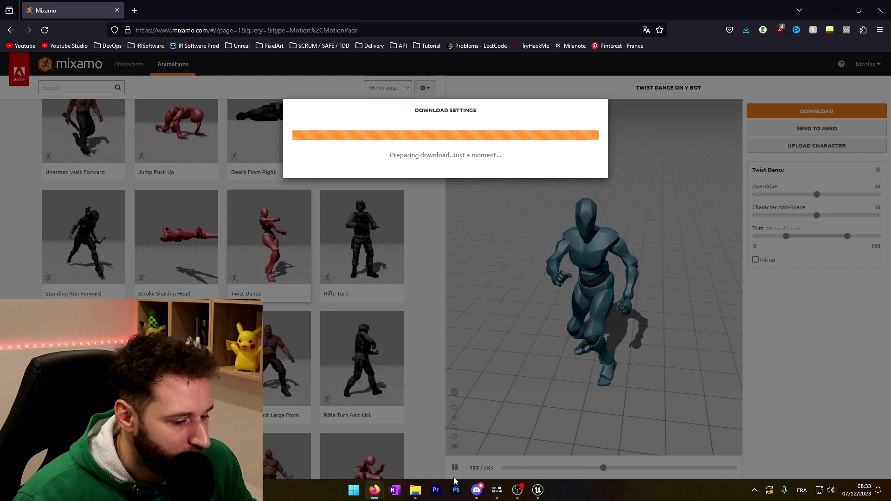
pyautogui.moveTo(547, 499)
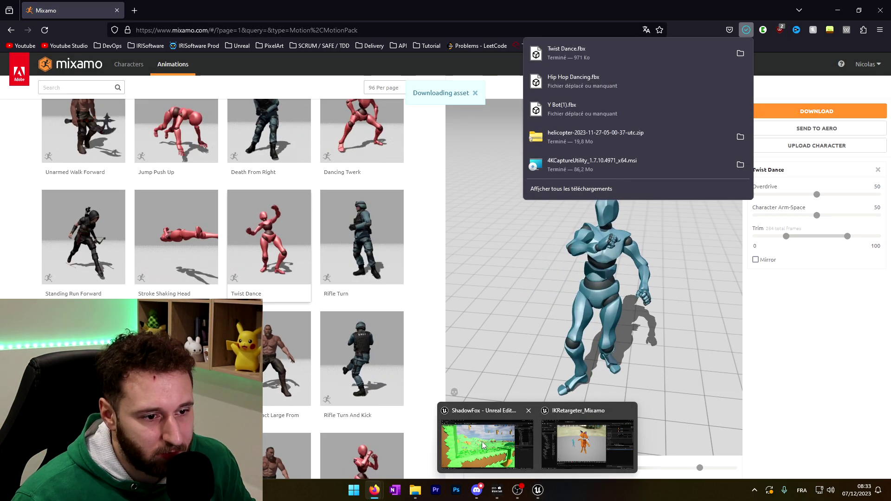
pyautogui.click(587, 443)
# Import the downloaded Twist Dance FBX with Import All and preview Twist_Dance on the fox.
pyautogui.hotkey('ctrl', 'space')
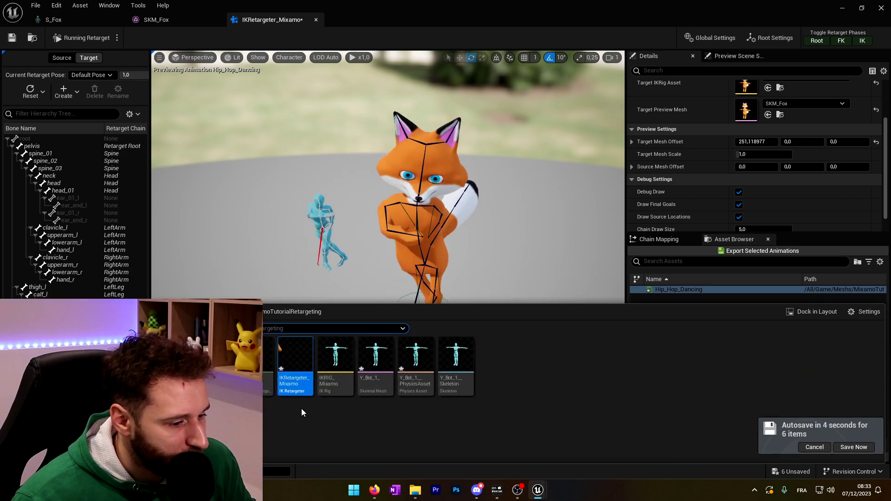
pyautogui.click(53, 327)
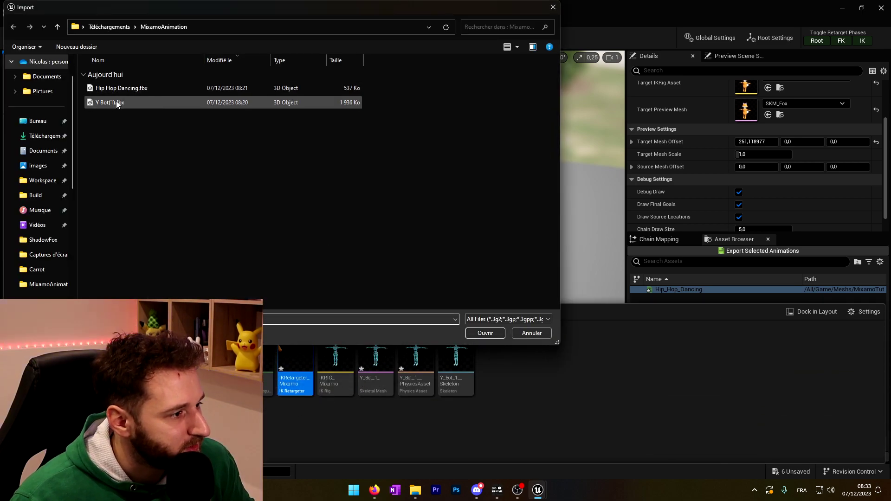
pyautogui.click(109, 27)
pyautogui.doubleClick(99, 84)
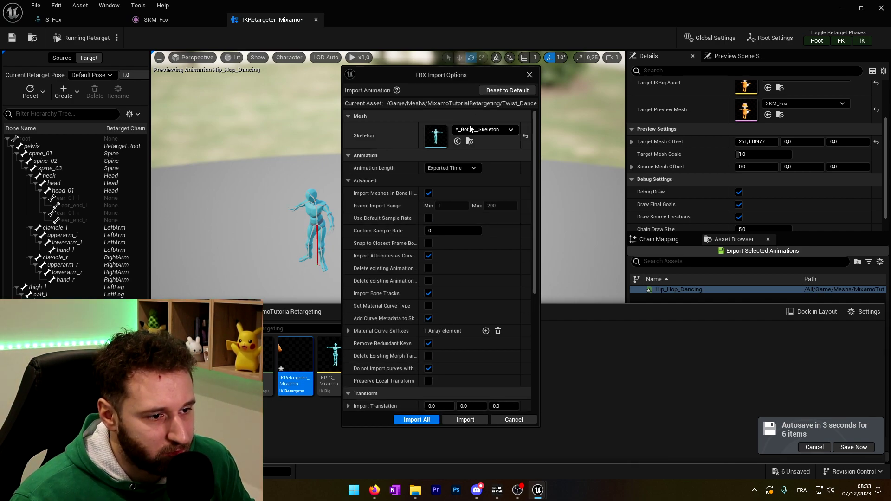
pyautogui.click(418, 420)
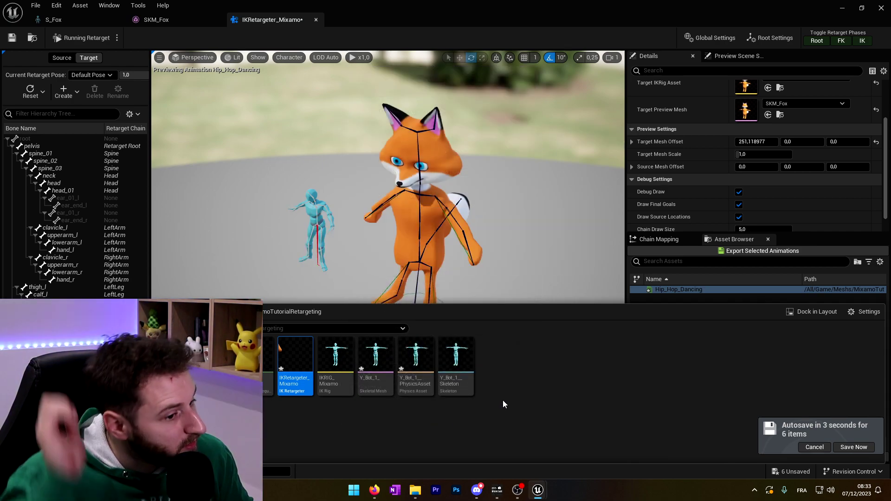
pyautogui.click(673, 298)
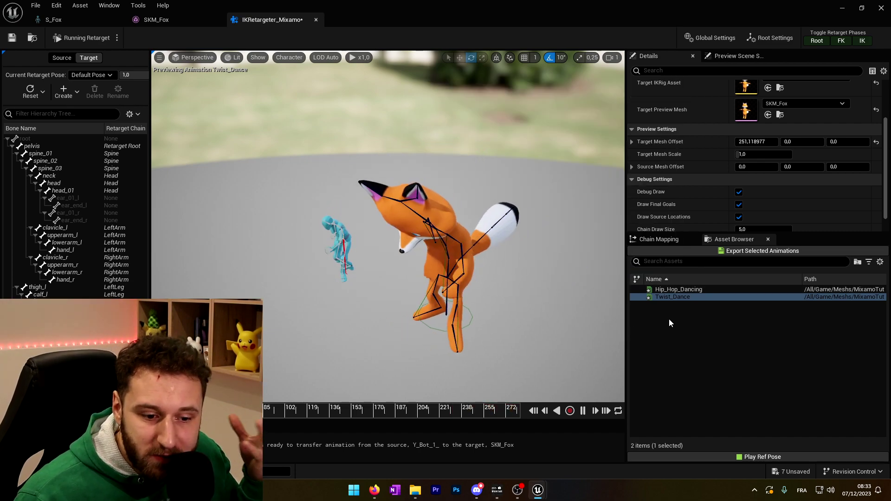
# Batch-export Hip_Hop_Dancing and Twist_Dance to Meshs/Fox/Animations with the prefix A_.
pyautogui.click(678, 289)
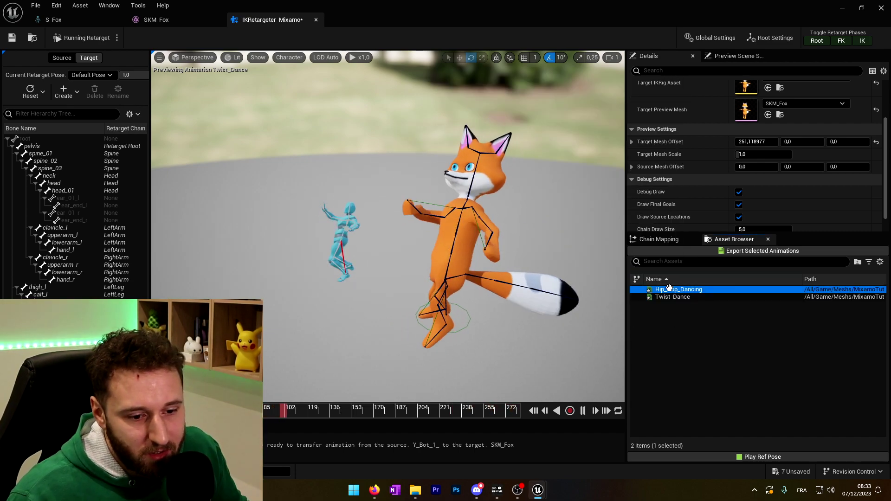
pyautogui.keyDown('shift'); pyautogui.click(673, 297); pyautogui.keyUp('shift')
pyautogui.click(745, 251)
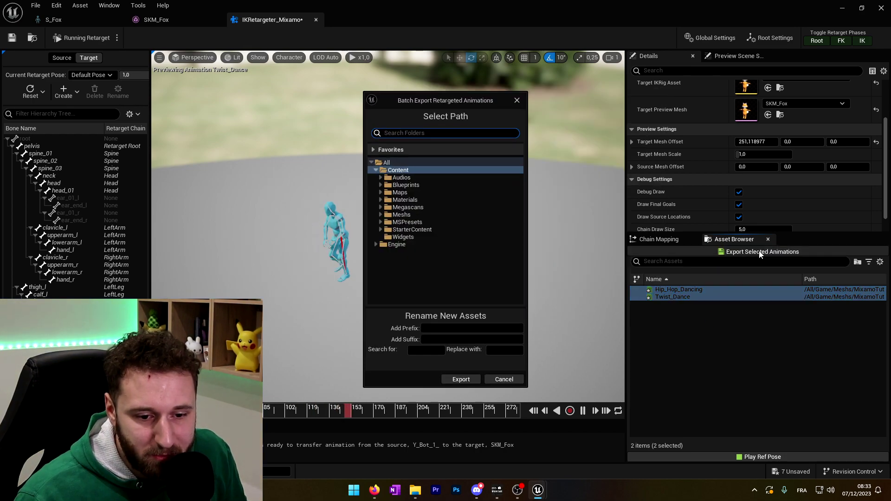
pyautogui.click(380, 215)
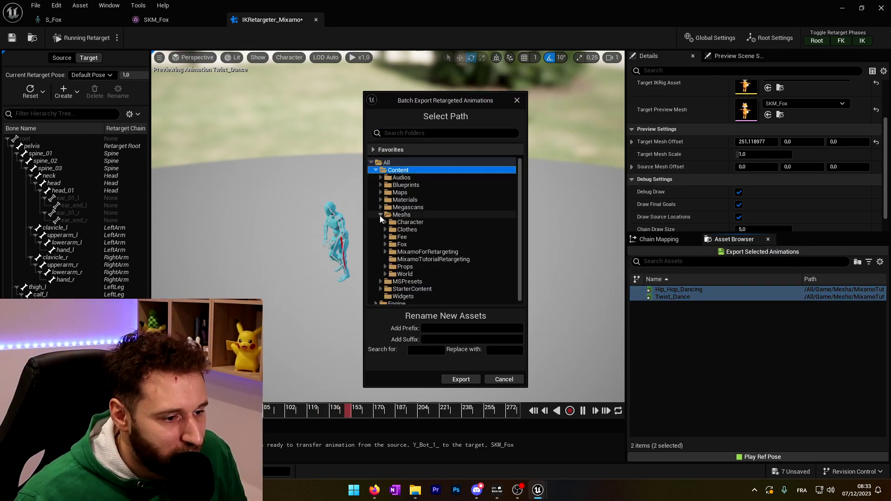
pyautogui.click(384, 244)
pyautogui.click(404, 252)
pyautogui.click(439, 329)
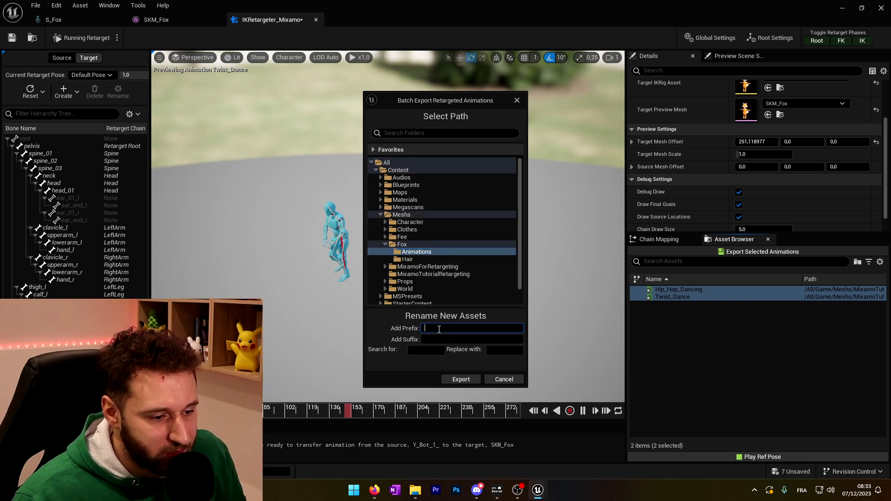
pyautogui.write('A_')
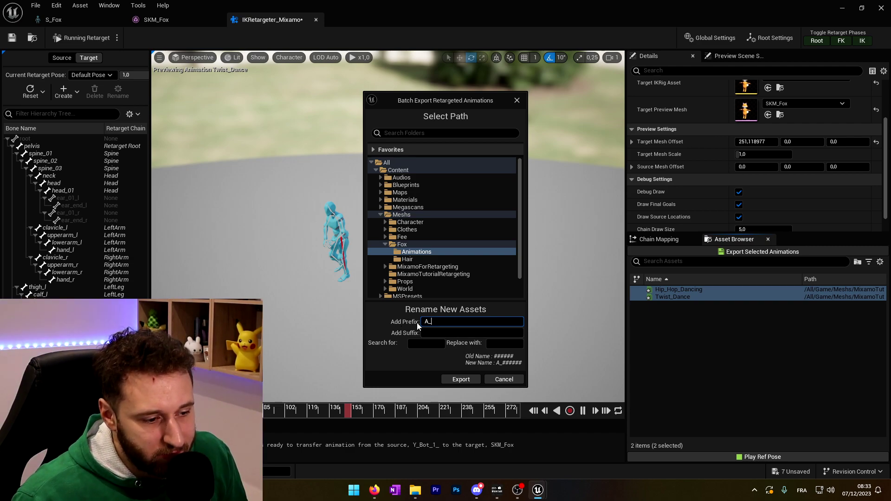
pyautogui.click(461, 380)
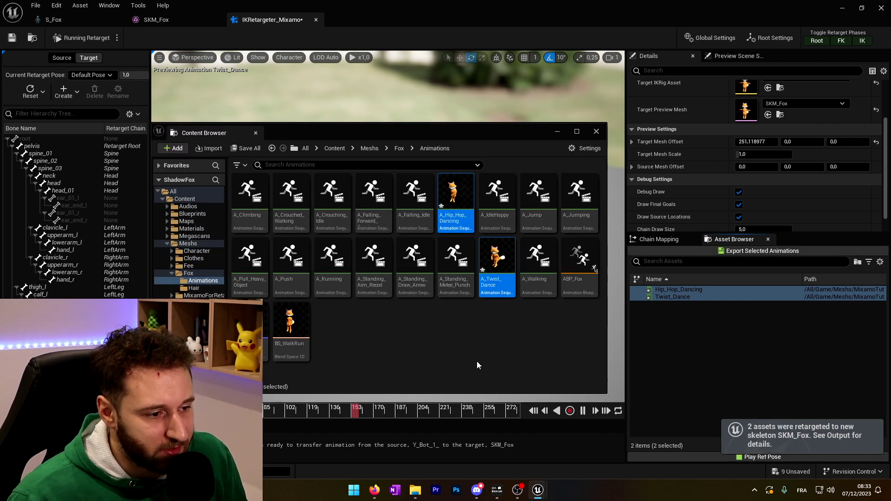
# Check A_Hip_Hop_Dancing on the fox, then close the retargeter and Content Browser.
pyautogui.click(577, 132)
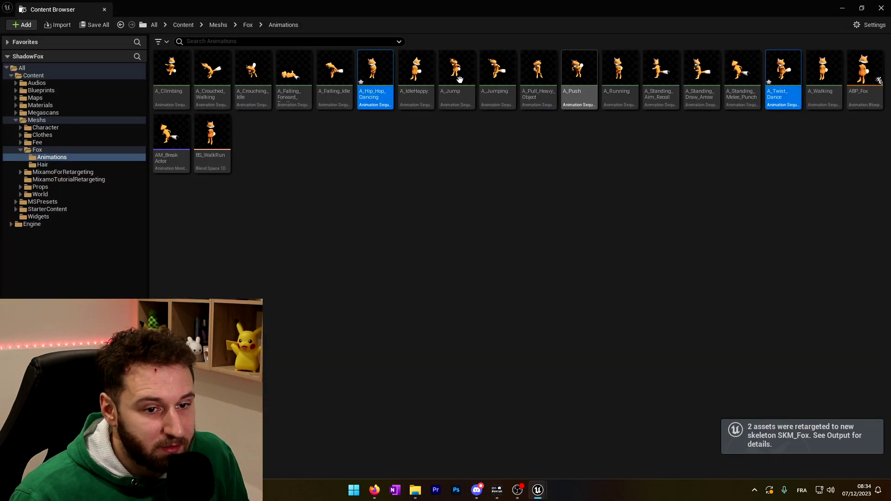
pyautogui.doubleClick(367, 75)
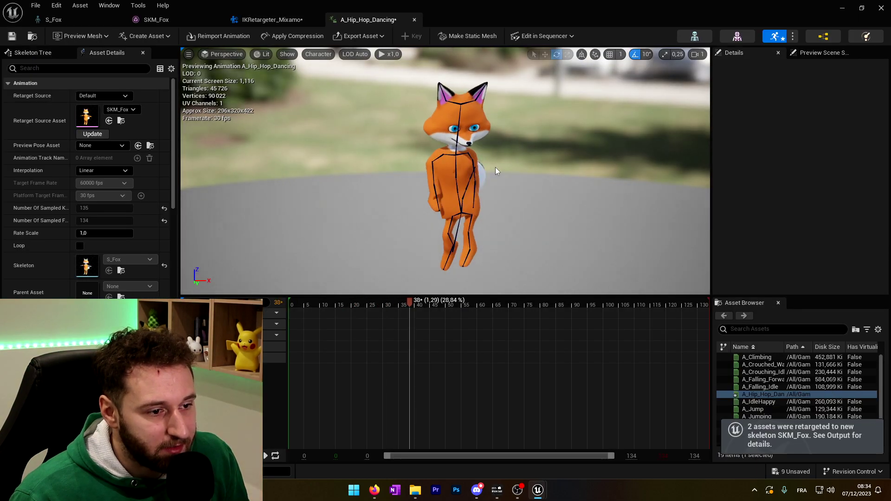
pyautogui.click(415, 20)
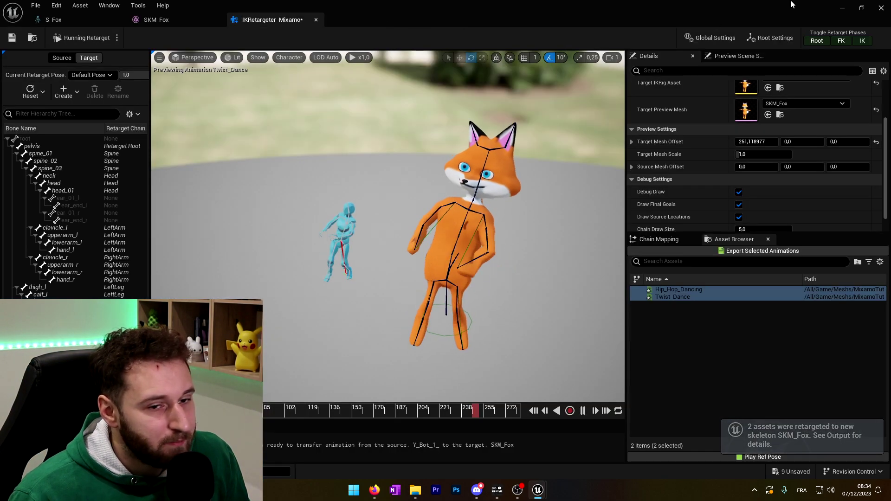
pyautogui.click(880, 8)
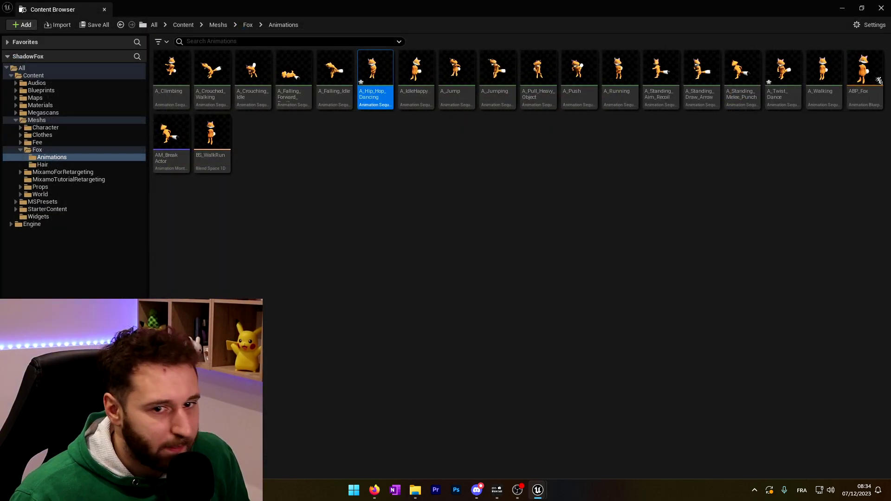
pyautogui.click(881, 14)
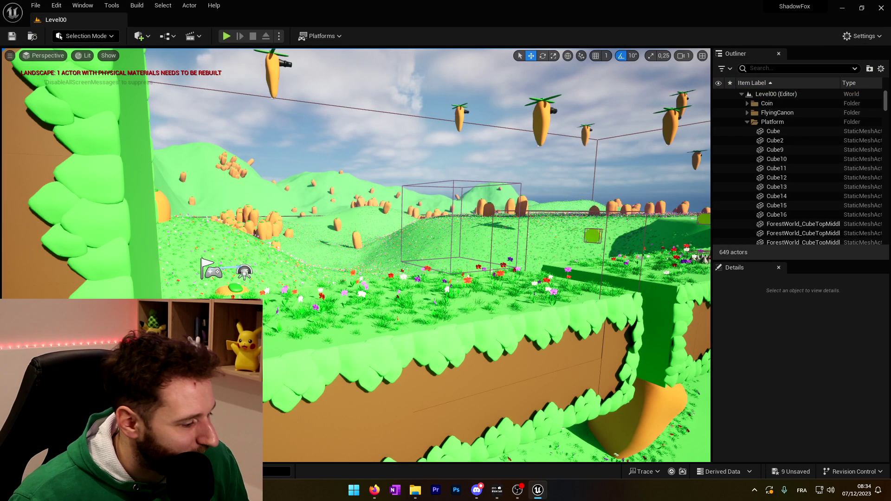
# Place SKM_Fox in the level, rotated 90° around Z and nudged along X.
pyautogui.click(42, 334)
pyautogui.click(41, 343)
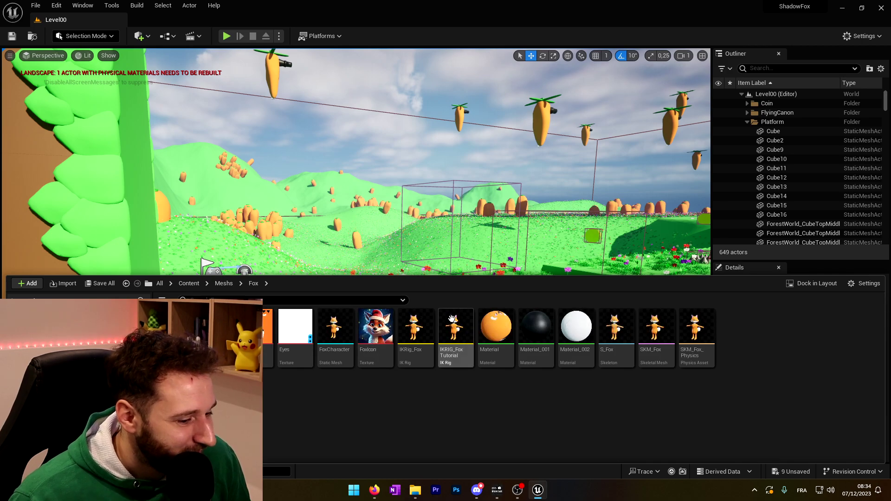
pyautogui.moveTo(656, 331); pyautogui.dragTo(385, 291)
pyautogui.click(543, 55)
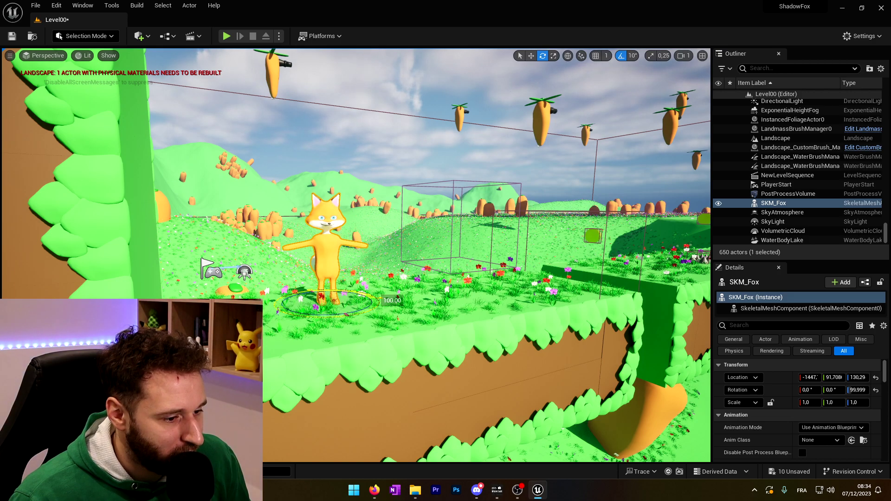
pyautogui.moveTo(385, 290); pyautogui.dragTo(378, 290, button='right')
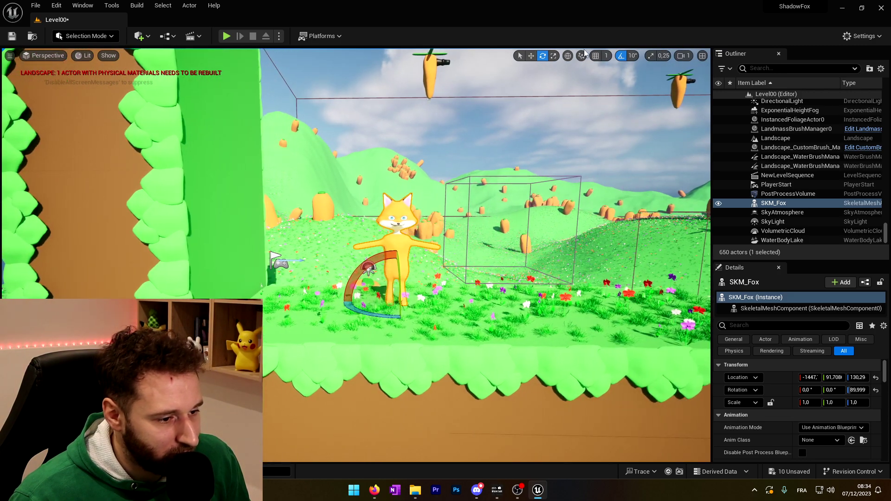
pyautogui.press('w')
pyautogui.moveTo(394, 295); pyautogui.dragTo(394, 291)
# Set the fox's Animation Mode to Use Animation Asset playing A_Hip_Hop_Dancing.
pyautogui.moveTo(809, 262); pyautogui.dragTo(809, 145)
pyautogui.click(834, 331)
pyautogui.click(825, 354)
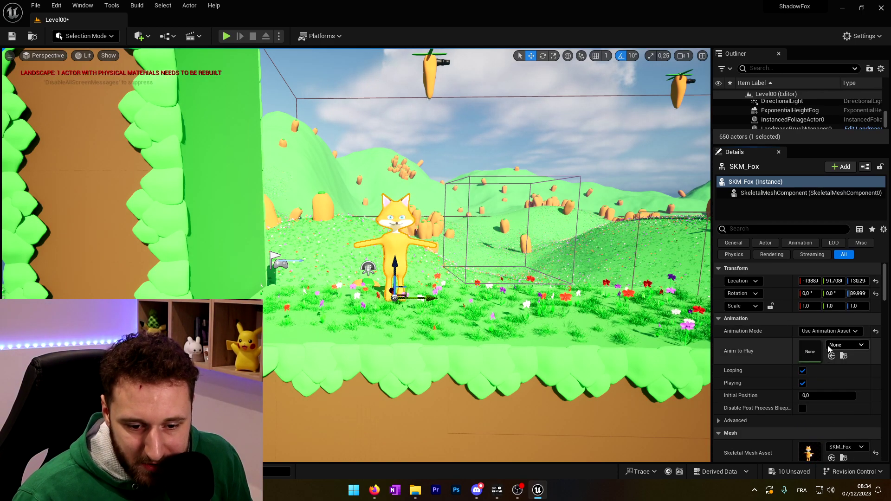
pyautogui.click(839, 345)
pyautogui.write('A_hip')
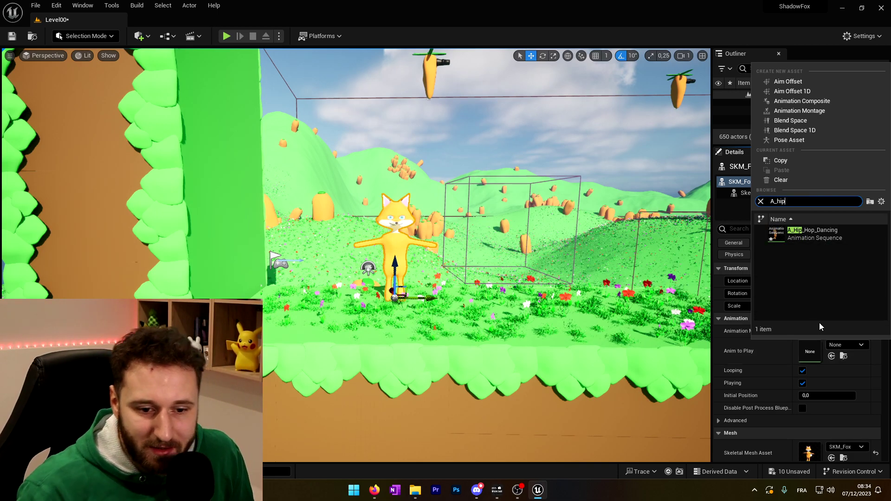
pyautogui.click(815, 233)
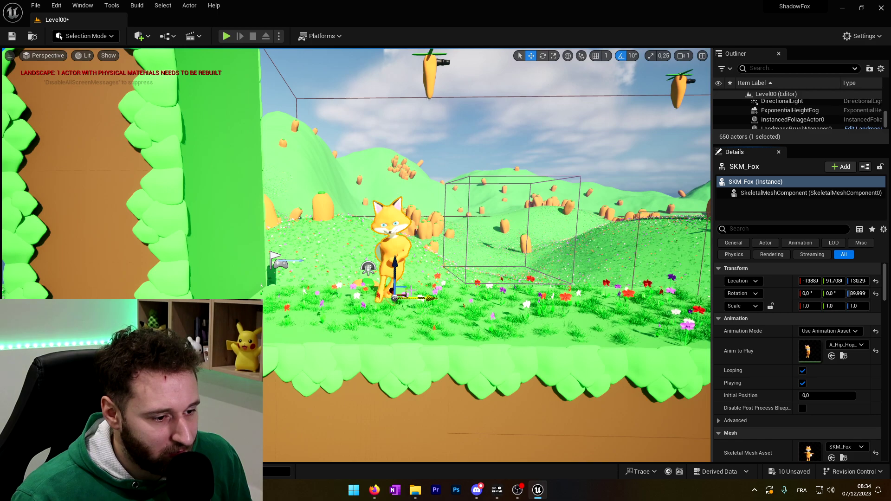
# Alt-drag a second fox aside and have it play A_Twist_Dance.
pyautogui.moveTo(409, 291)
pyautogui.keyDown('alt'); pyautogui.mouseDown()
pyautogui.moveTo(451, 291)
pyautogui.moveTo(427, 291)
pyautogui.mouseUp(); pyautogui.keyUp('alt')
pyautogui.click(845, 345)
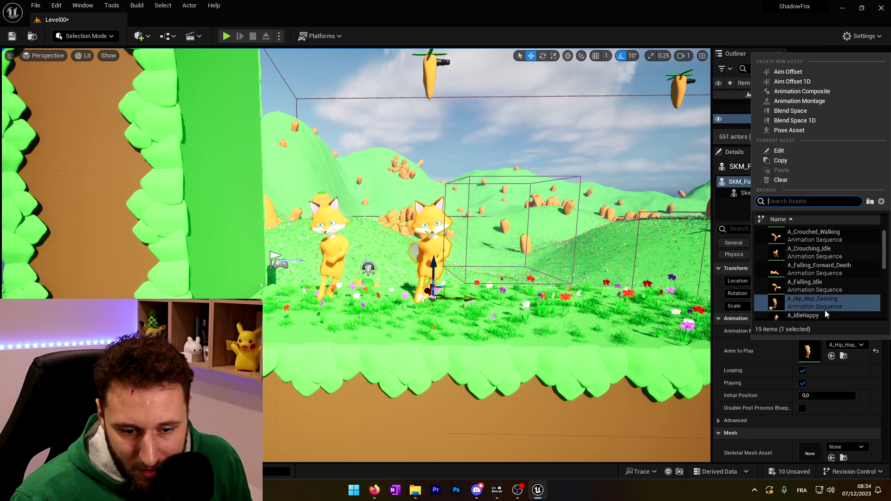
pyautogui.scroll(-3, 824, 303)
pyautogui.scroll(-5, 820, 290)
pyautogui.click(821, 289)
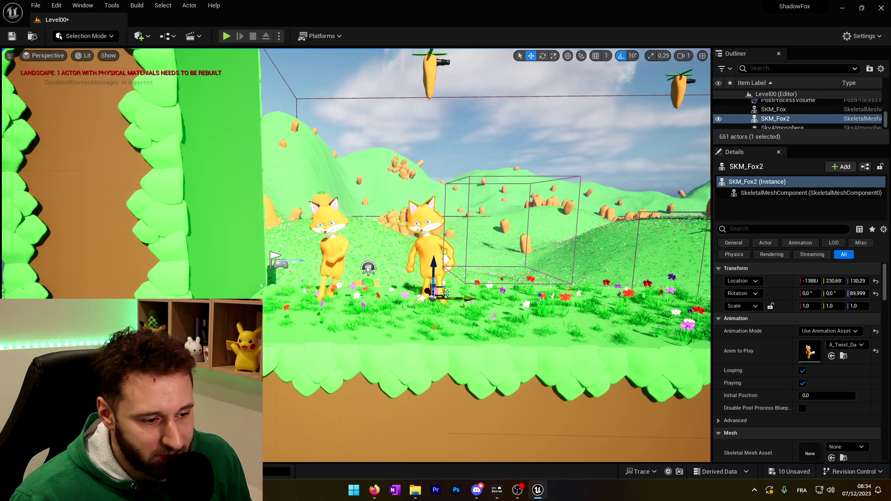
pyautogui.moveTo(446, 293); pyautogui.dragTo(457, 294)
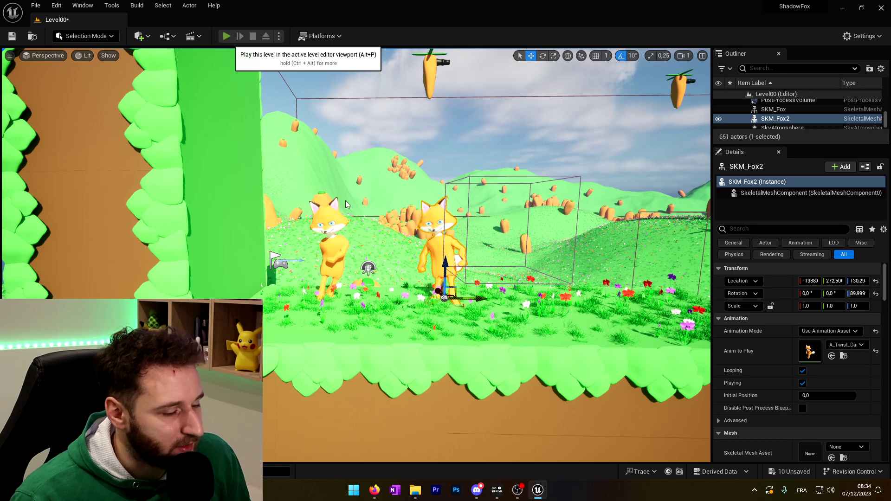
pyautogui.click(227, 37)
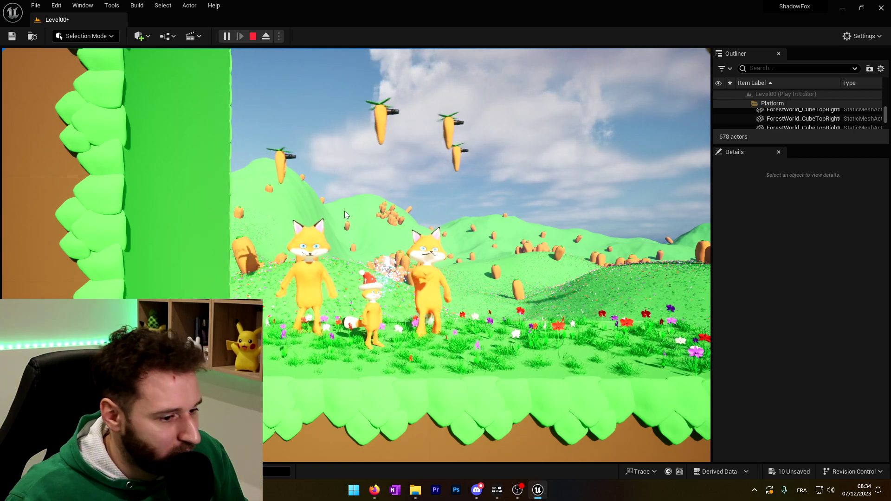
pyautogui.hotkey('shift', 'F1')
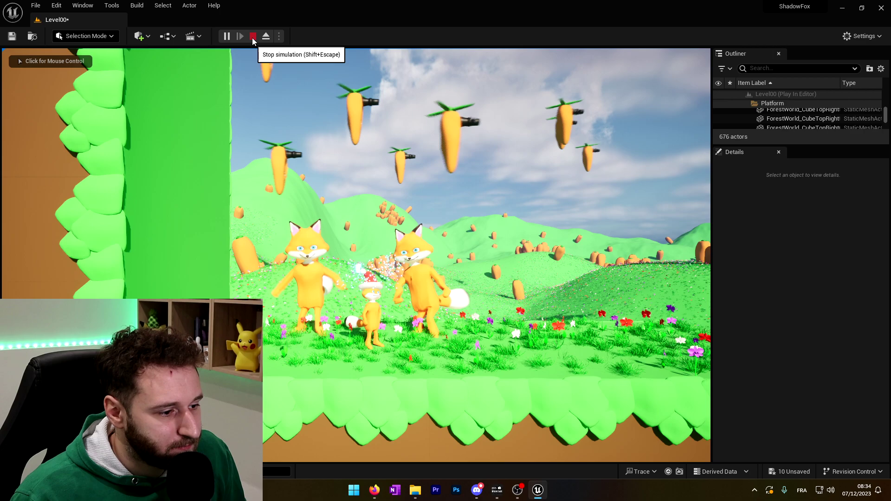
pyautogui.click(253, 39)
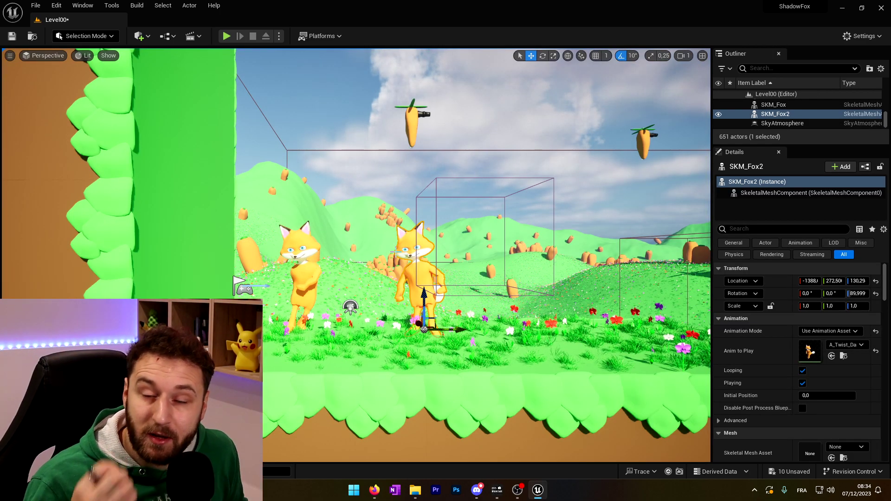